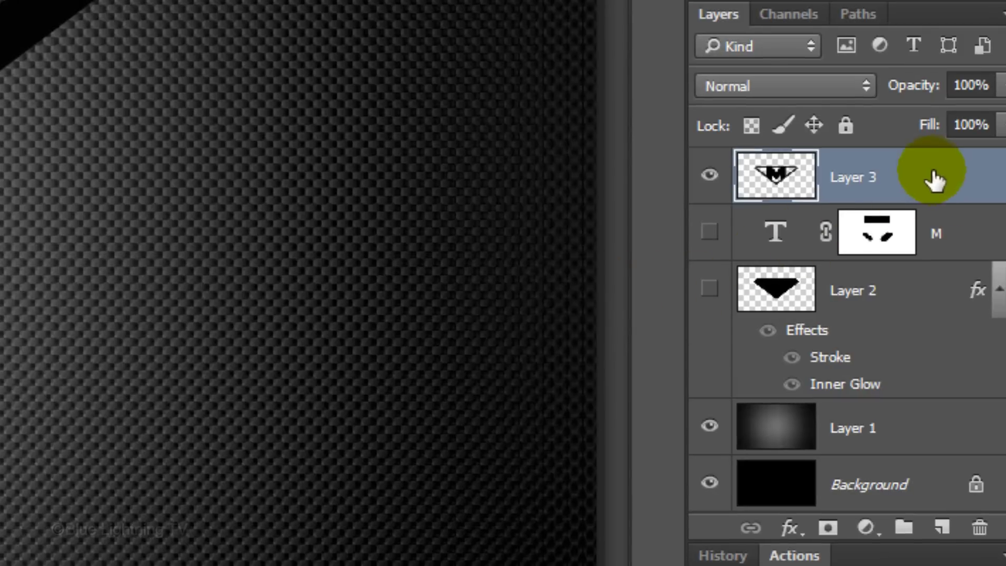
- Open the Layer Style dialog for the merged M emblem on Layer 3
left_click(935, 177)
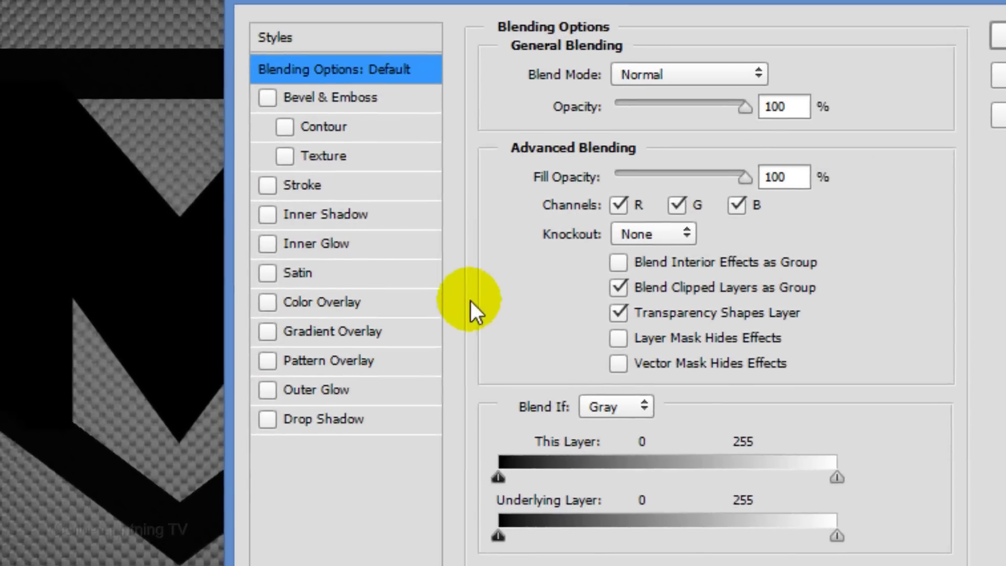
- Add a dark red #800000 Color Overlay with saturation 100 and brightness 50
left_click(397, 284)
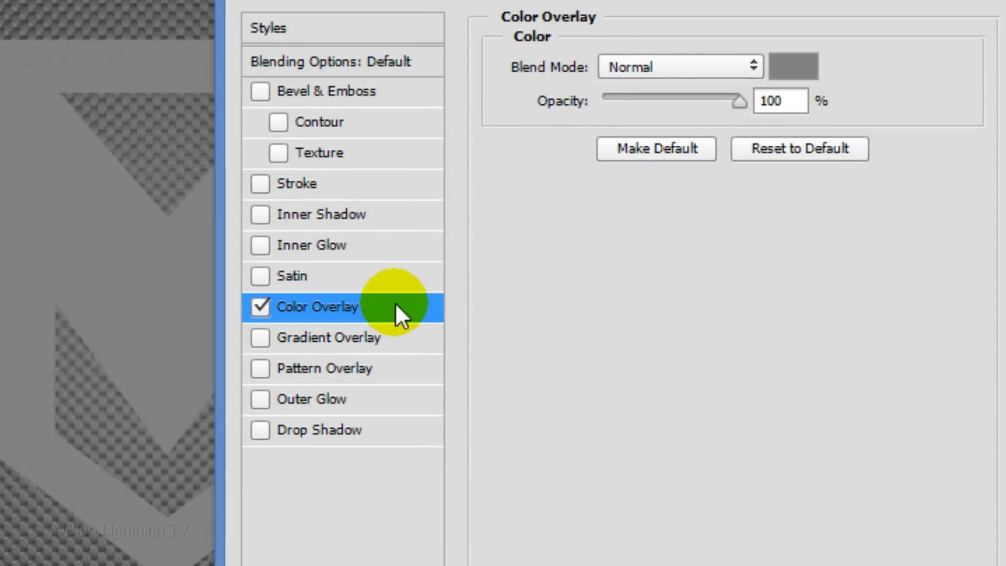
left_click(794, 69)
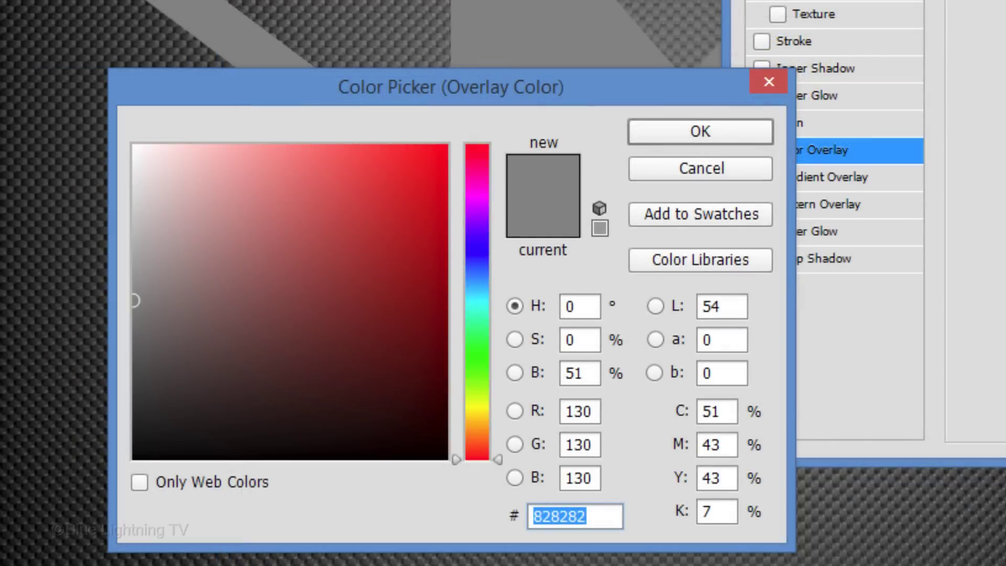
left_click(595, 338)
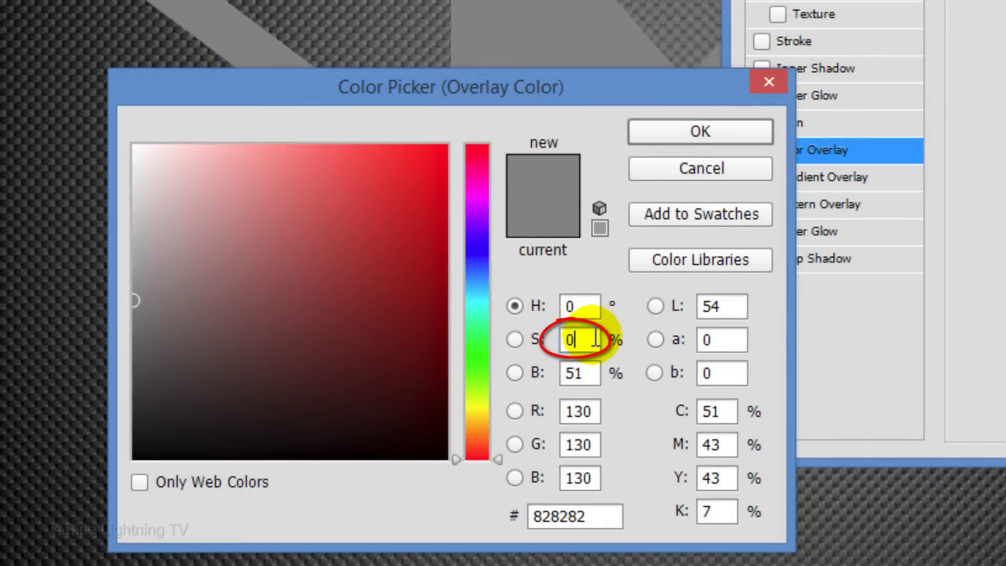
type("100")
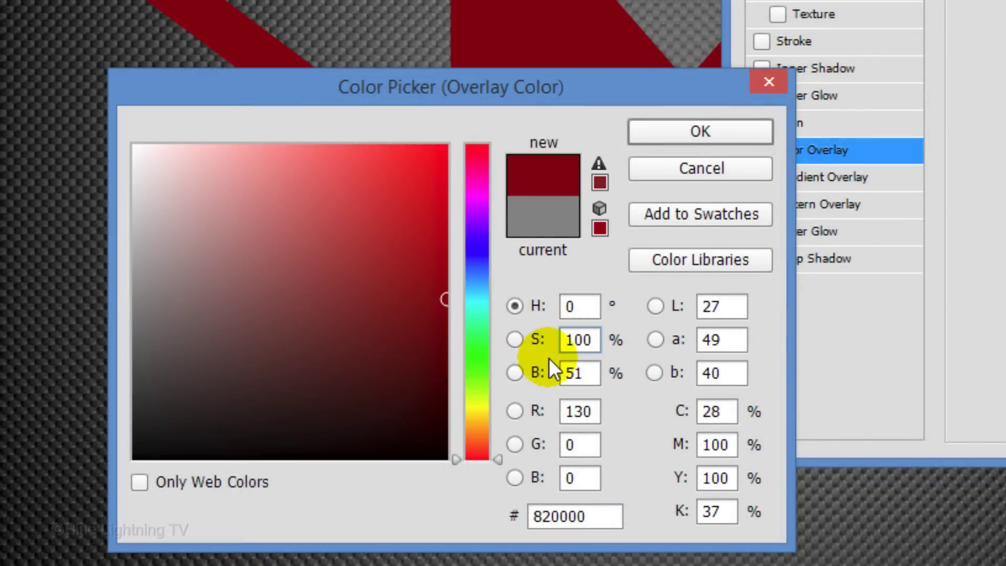
left_click(586, 373)
key("BackSpace")
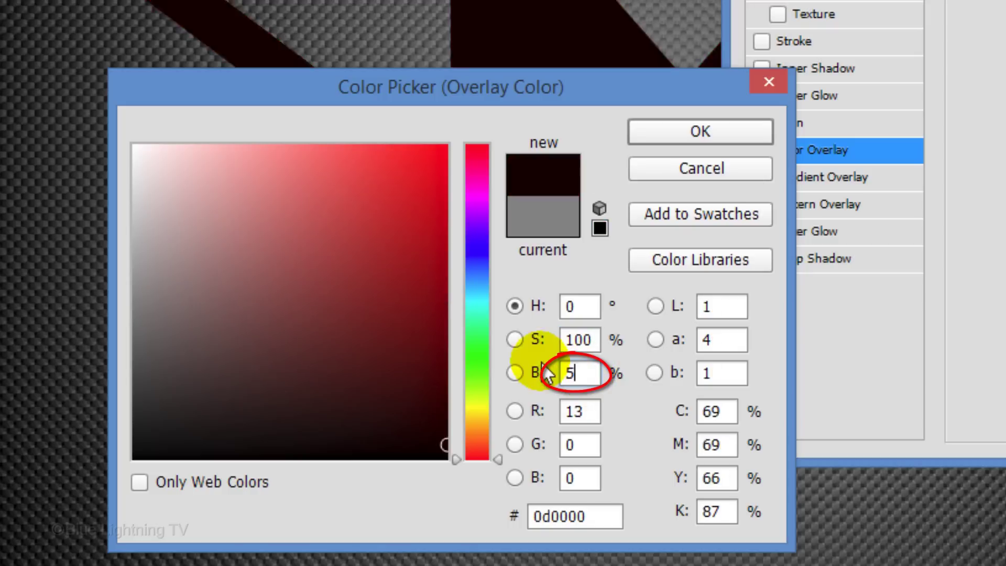
type("0")
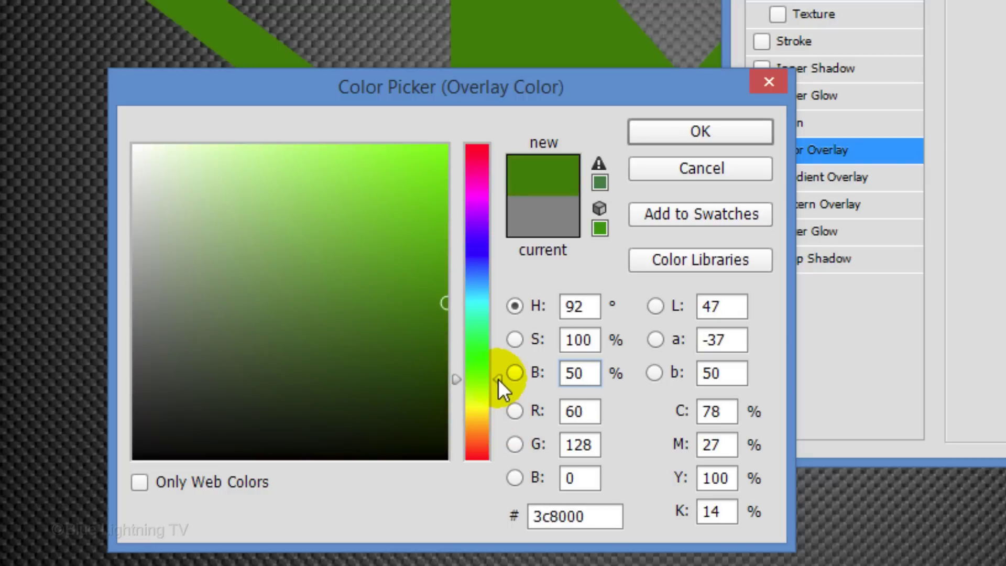
mouse_move(497, 456)
left_mouse_down()
mouse_move(484, 271)
mouse_move(499, 251)
mouse_move(498, 210)
mouse_move(472, 510)
left_mouse_up()
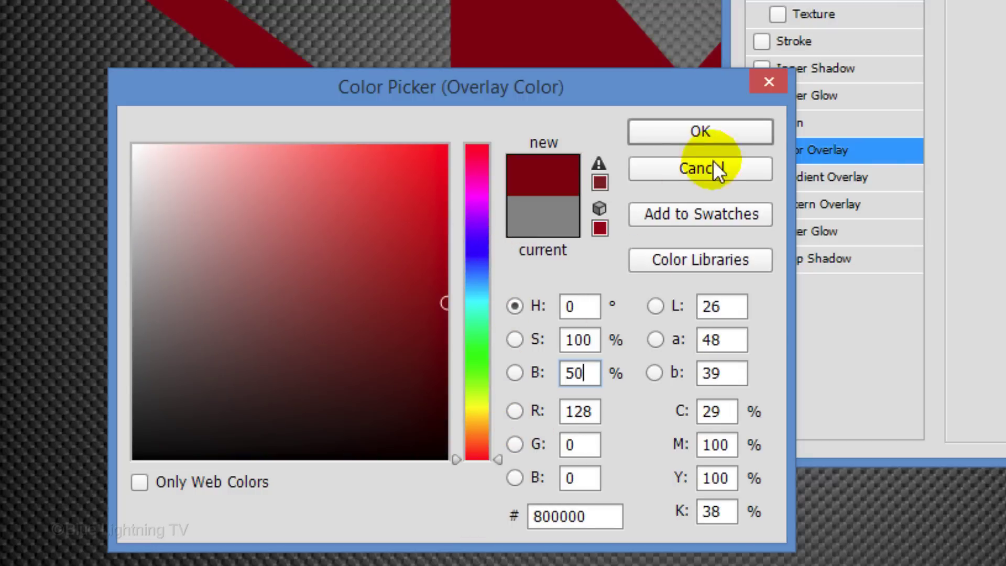
left_click(728, 134)
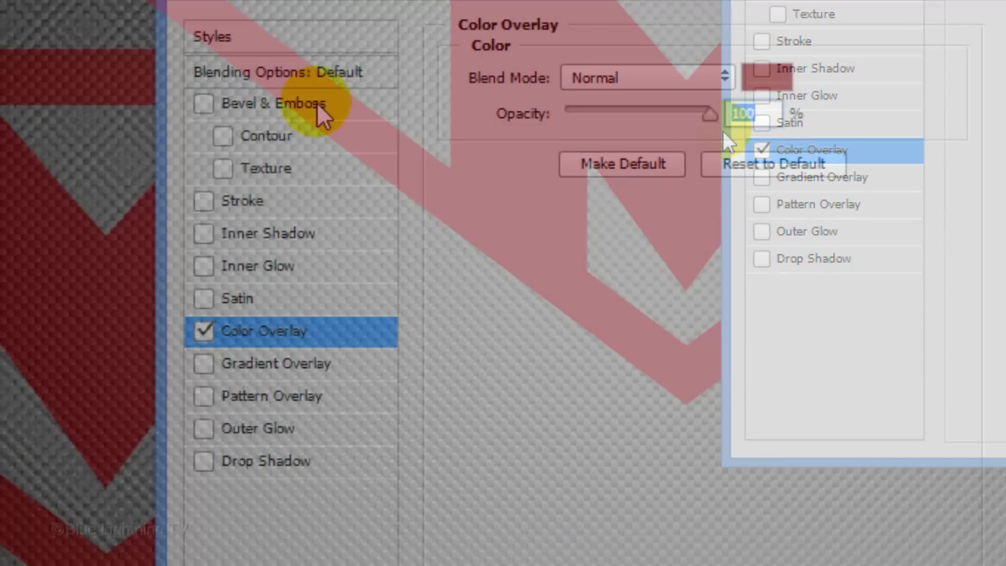
- Enable Bevel & Emboss with depth 30, size 30, soften 4, angle 148°, altitude 45°
left_click(315, 103)
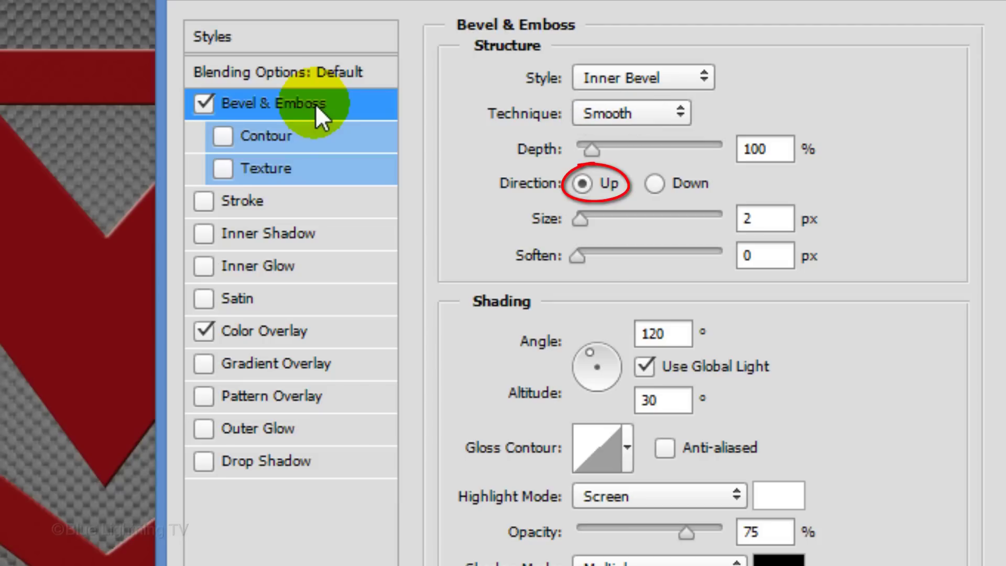
double_click(778, 148)
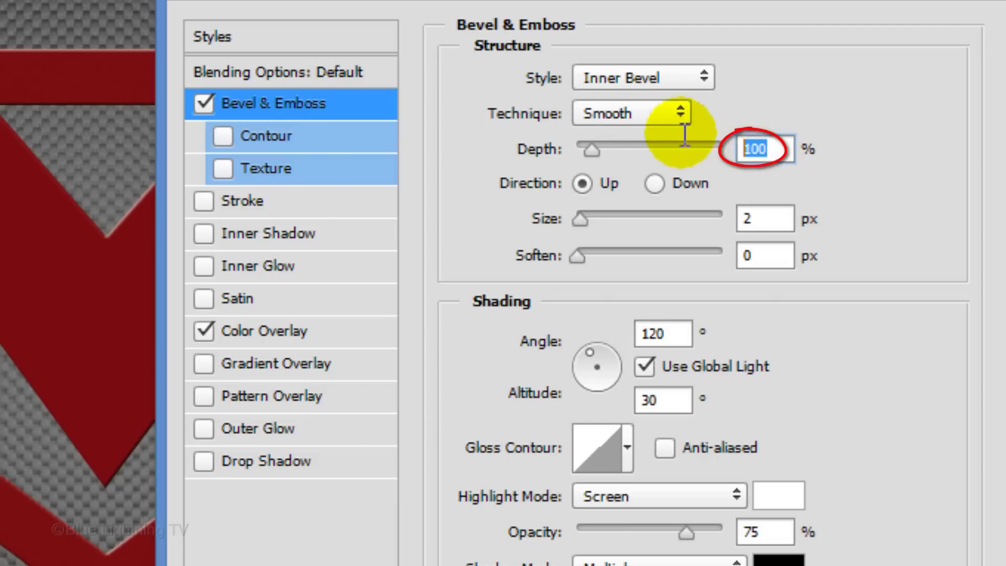
type("30")
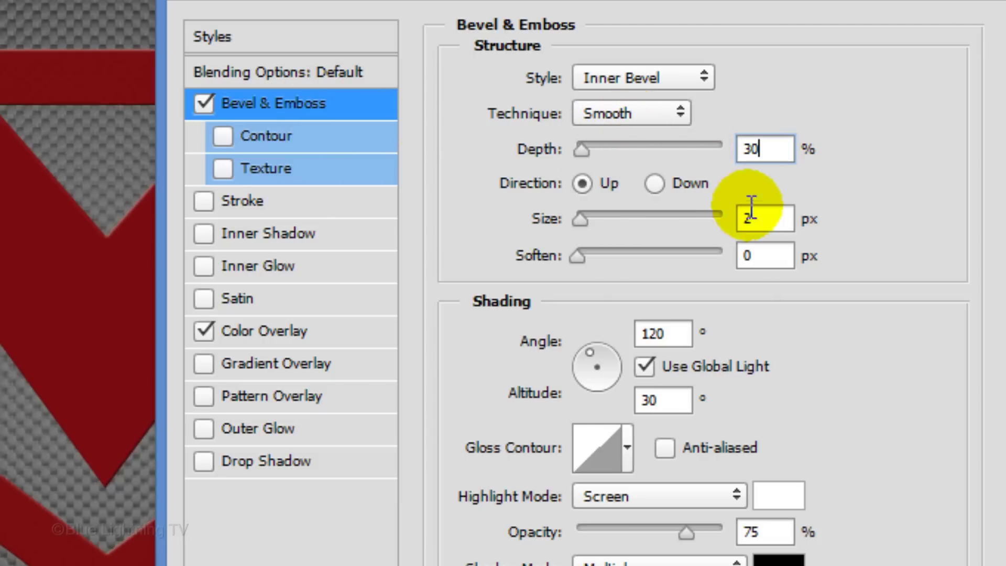
double_click(751, 213)
type("30")
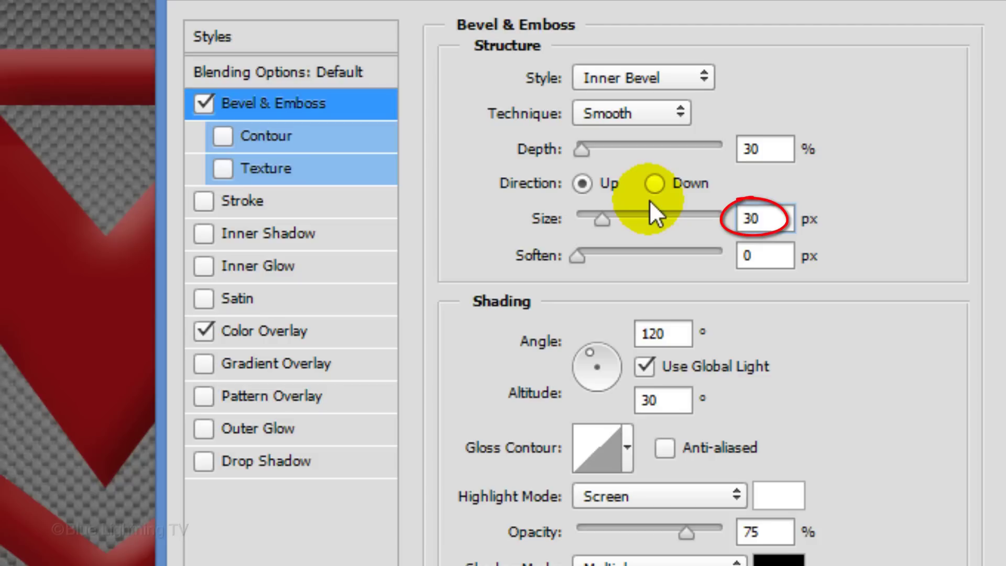
left_click(758, 257)
double_click(760, 256)
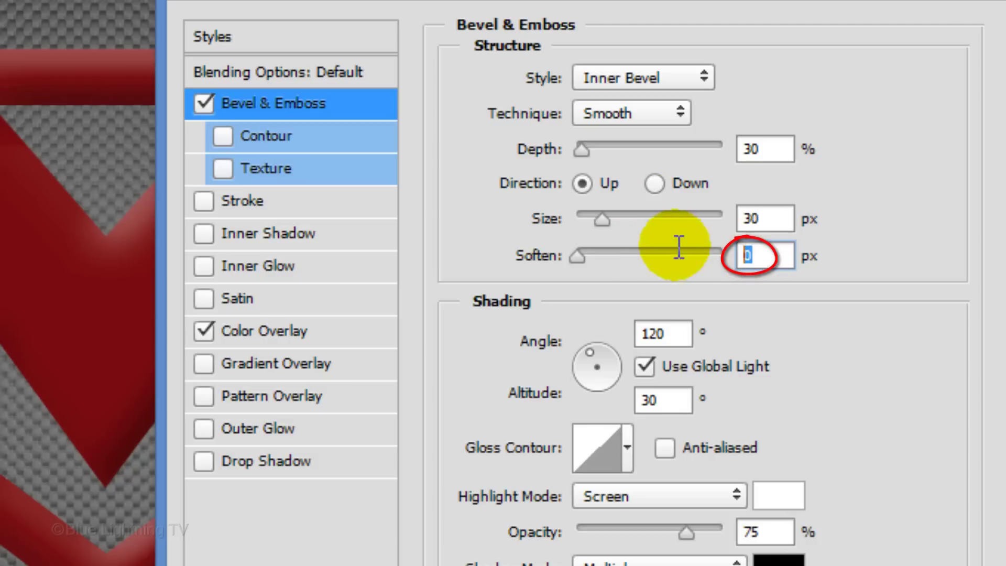
type("4")
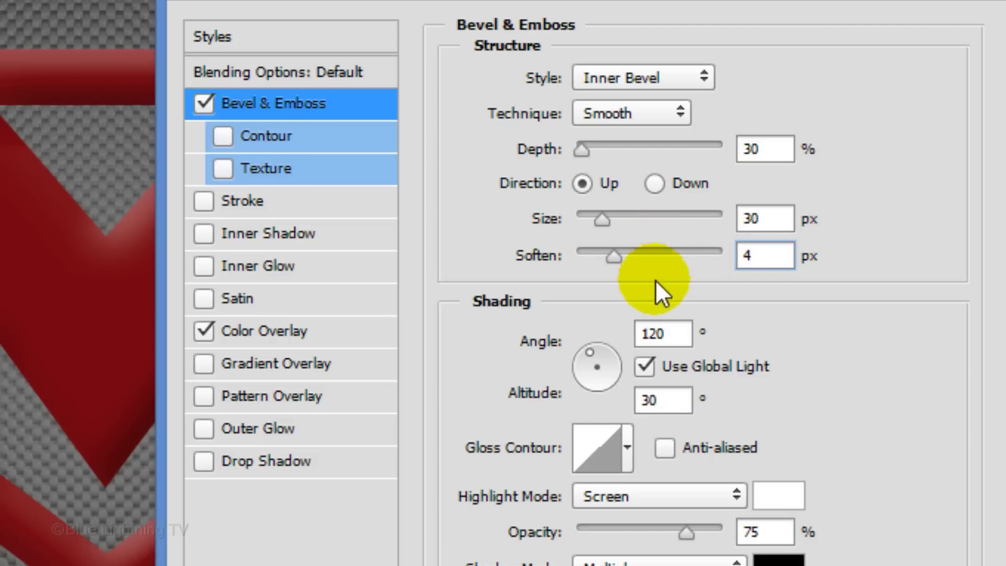
double_click(658, 334)
type("148")
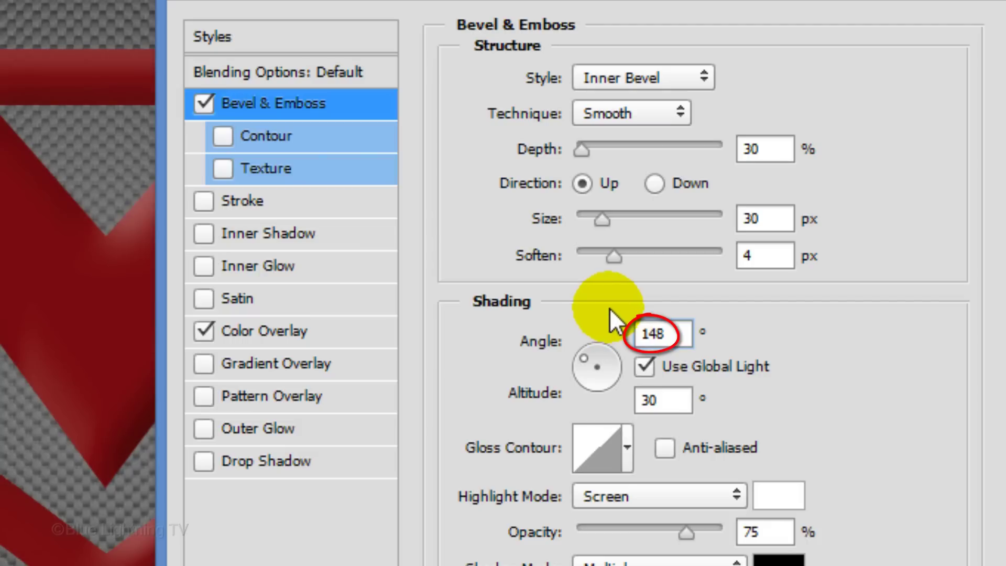
left_click(664, 399)
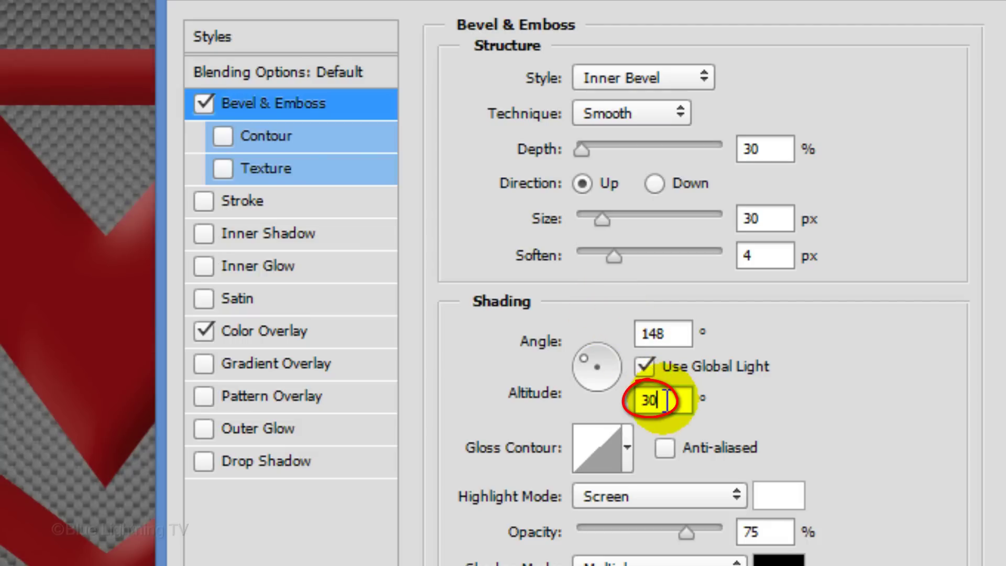
key("BackSpace")
key("BackSpace")
type("45")
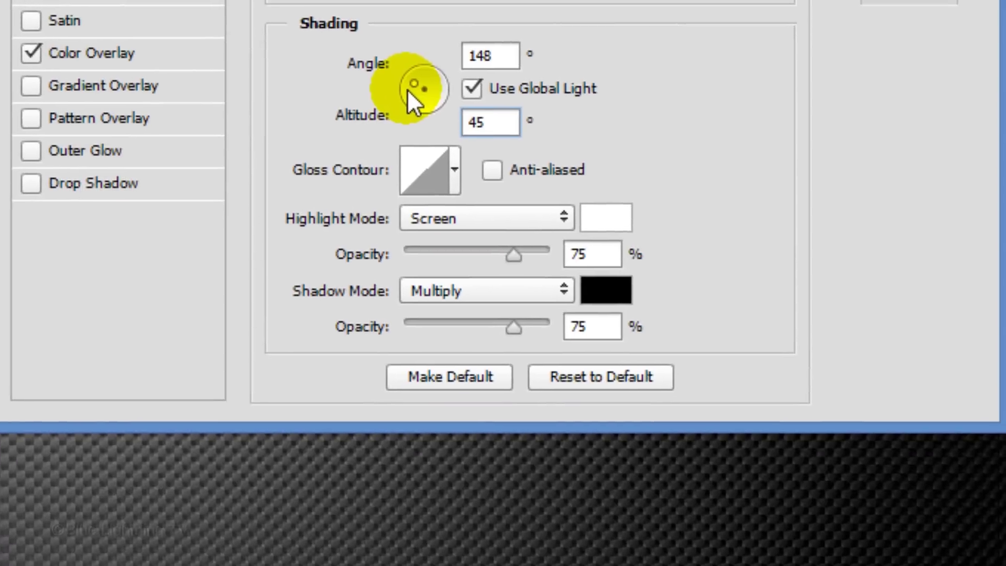
- Replace the gloss contour presets with the Contours collection
left_click(455, 171)
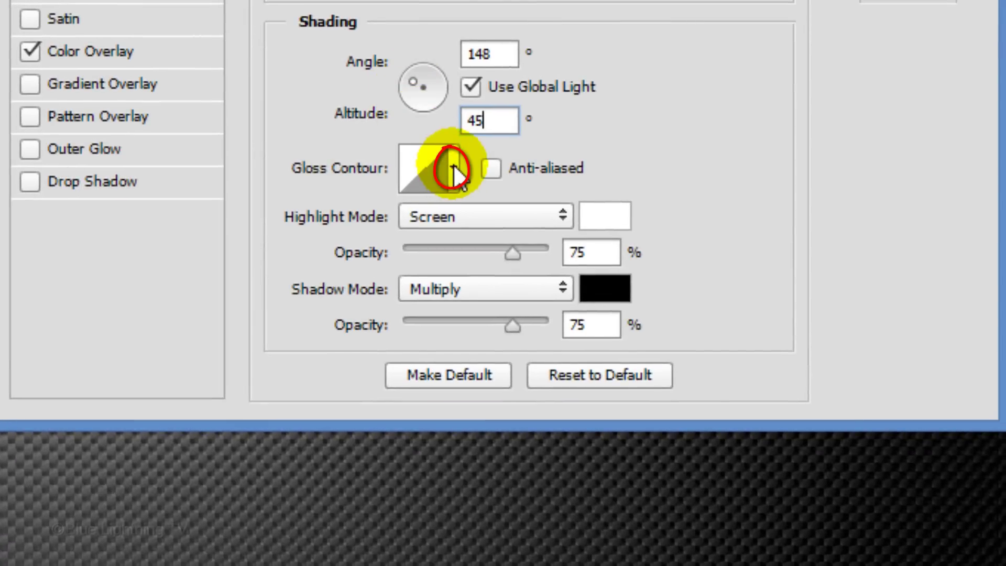
left_click(624, 229)
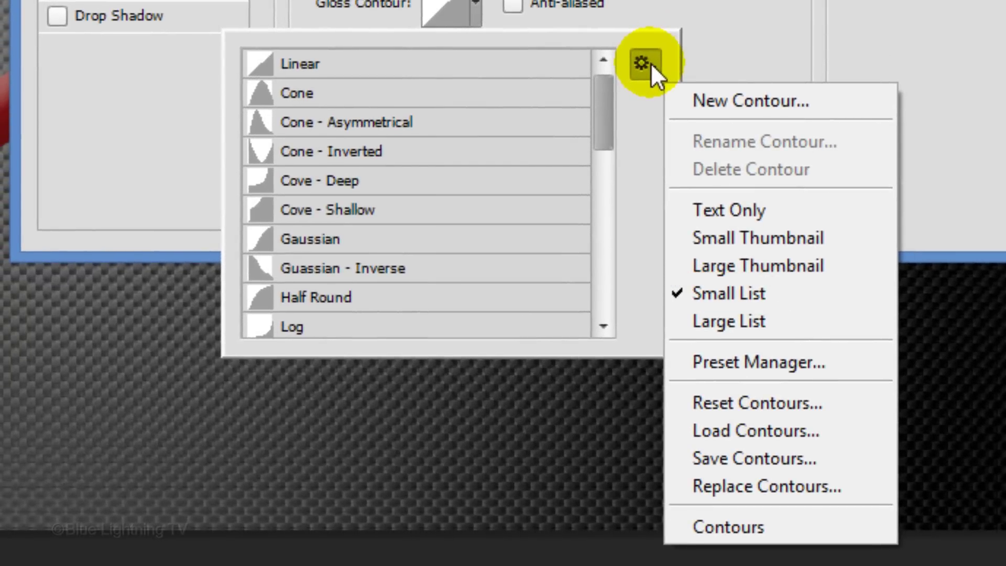
left_click(719, 524)
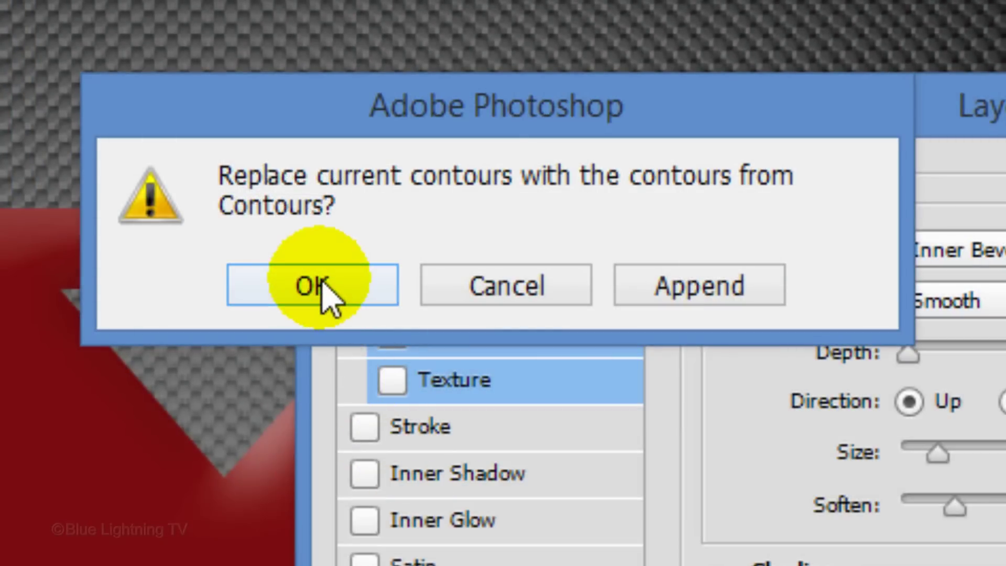
- Apply the Ring - Triple gloss contour and set shadow opacity to 0%
left_click(319, 288)
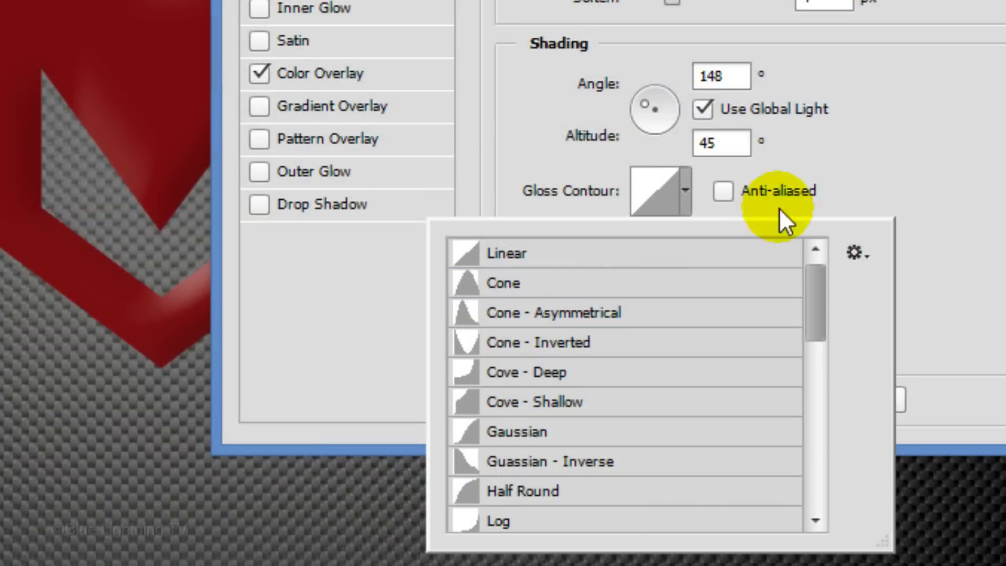
scroll(820, 328, "down", 3)
left_click_drag(820, 328, 817, 398)
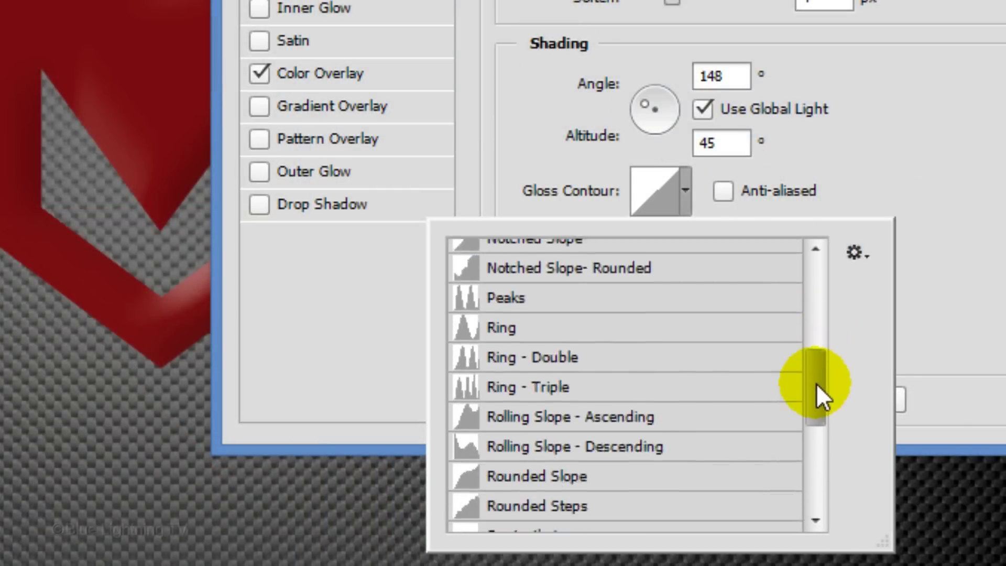
left_click(595, 335)
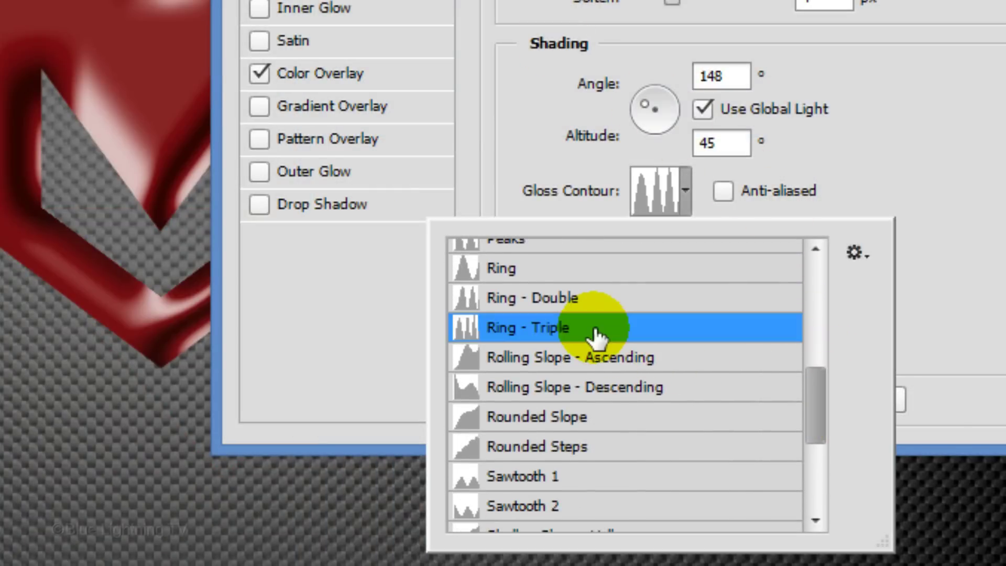
left_click(951, 207)
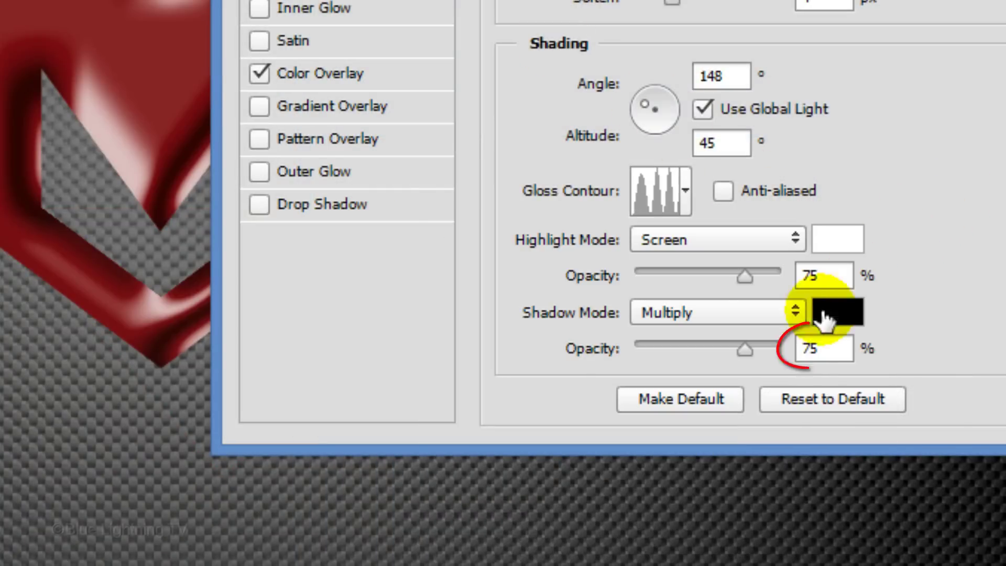
left_click_drag(745, 349, 552, 357)
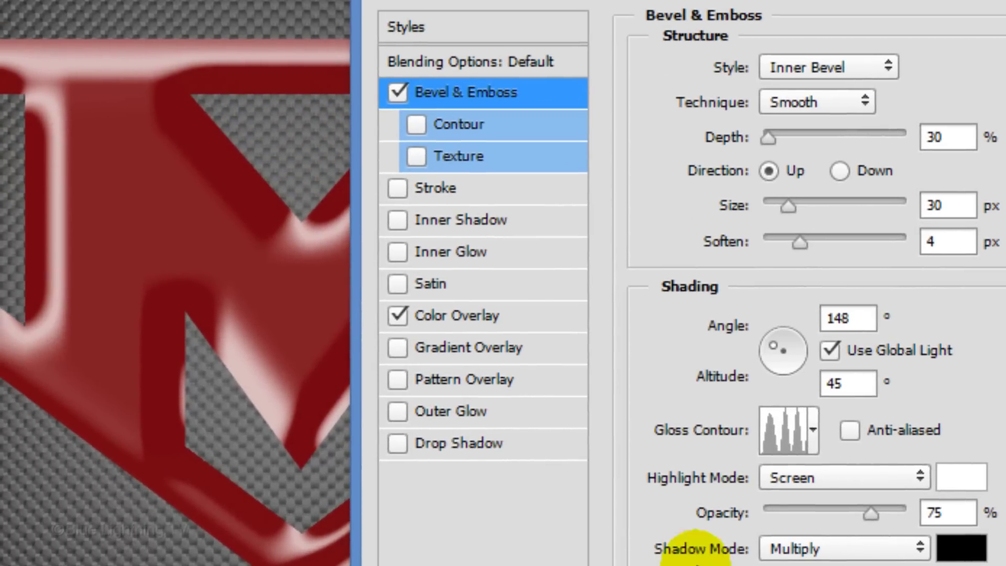
- Set the bevel contour to Ring - Double at 100% range and enable Inner Glow
left_click(460, 126)
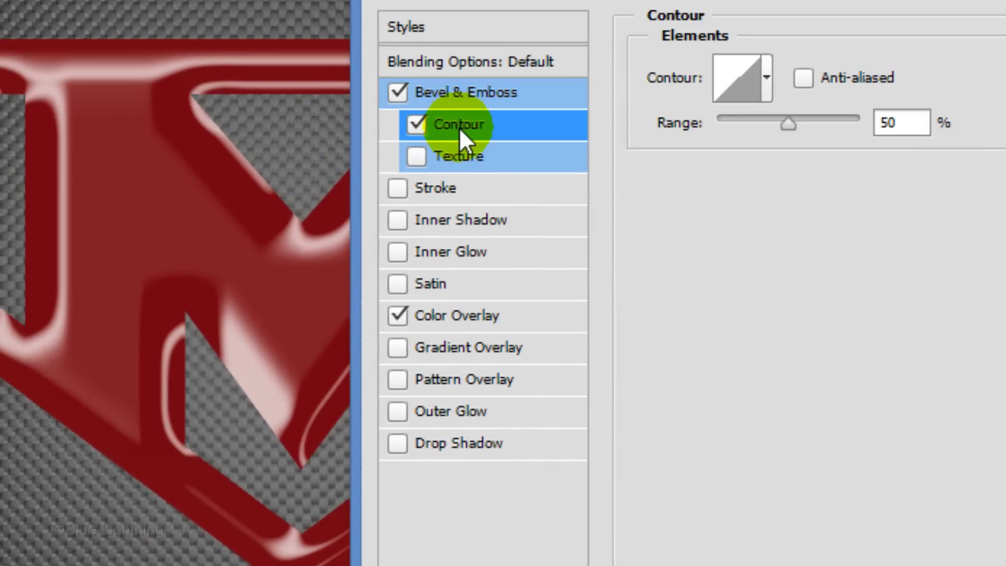
left_click(768, 70)
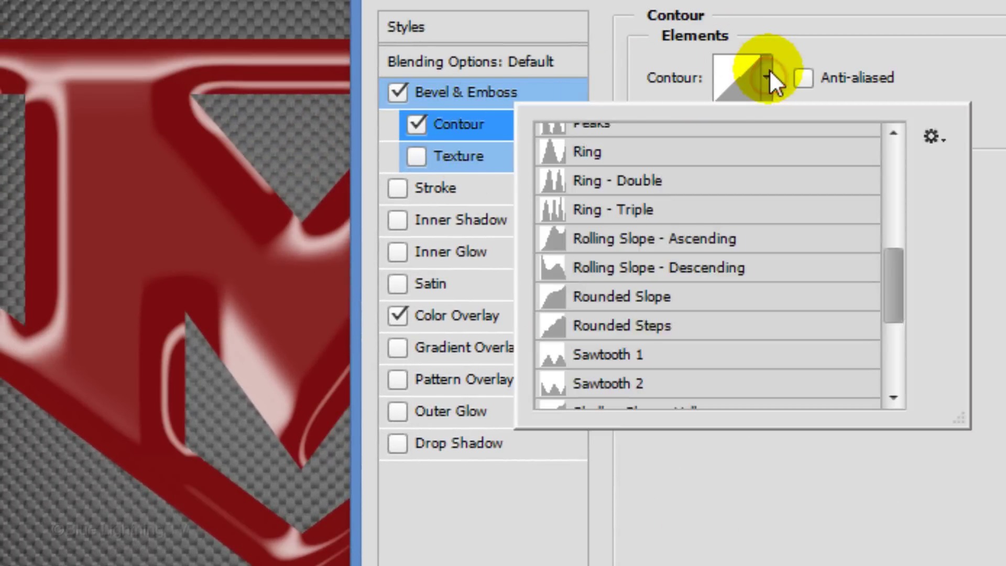
left_click(746, 183)
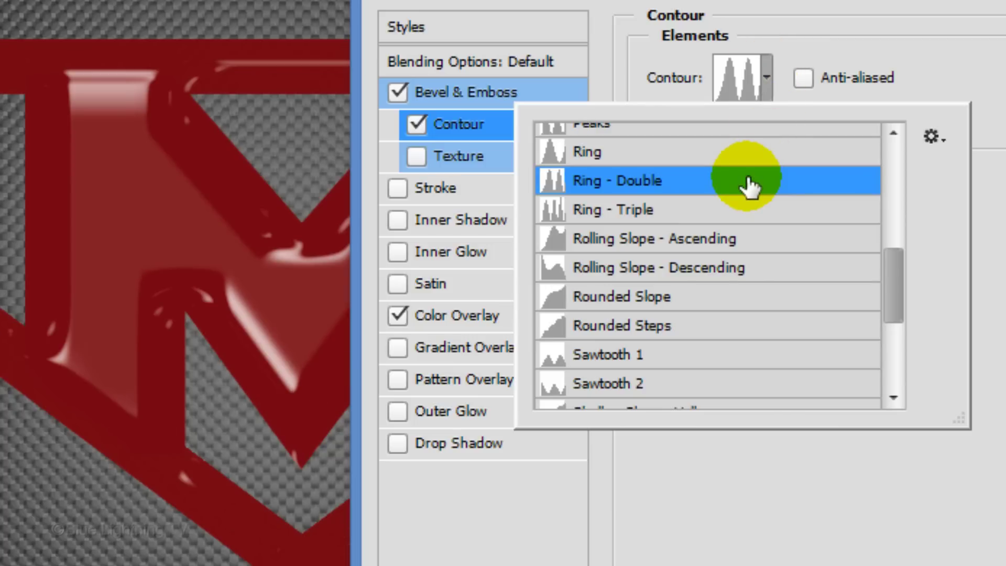
left_click(947, 45)
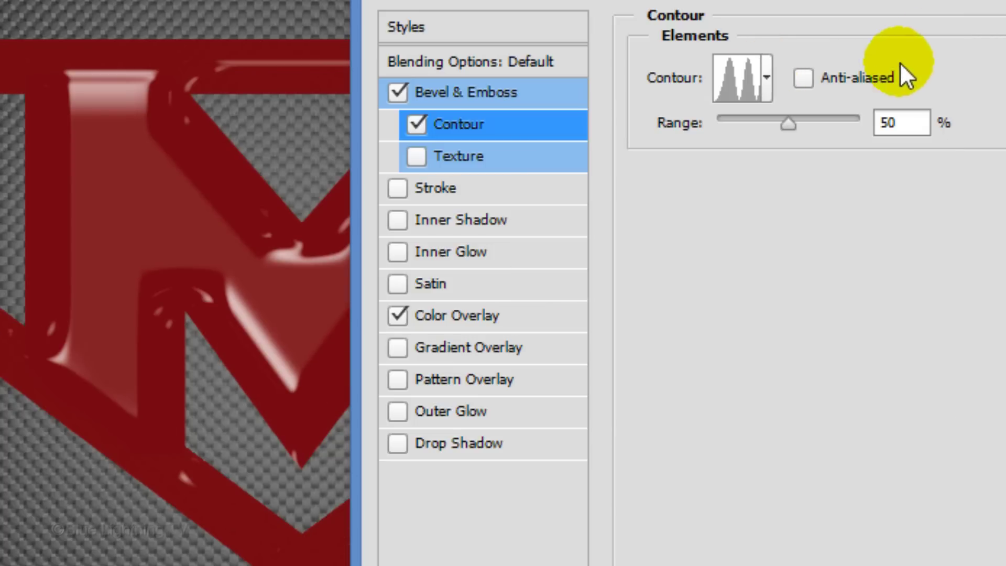
left_click_drag(792, 132, 855, 127)
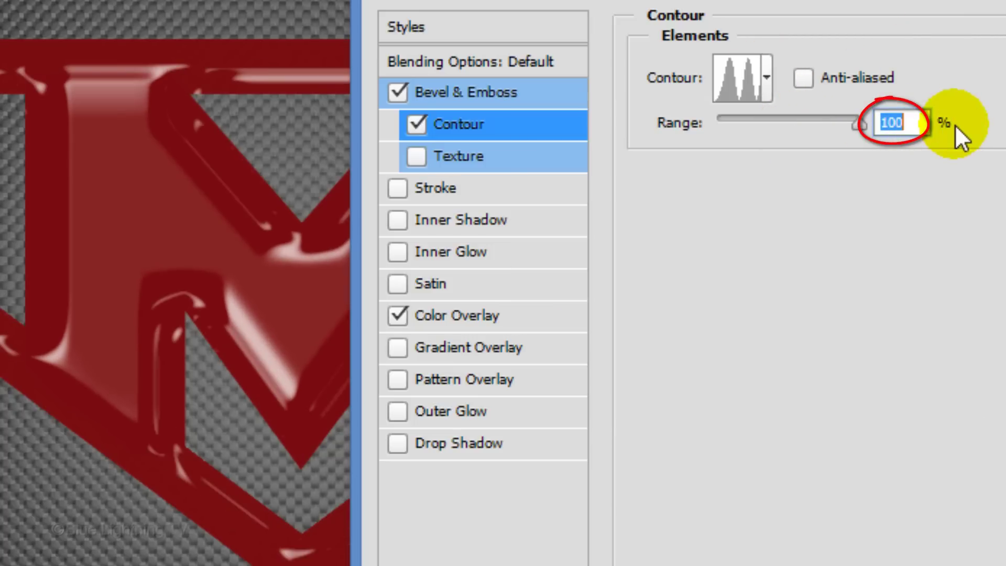
left_click(486, 252)
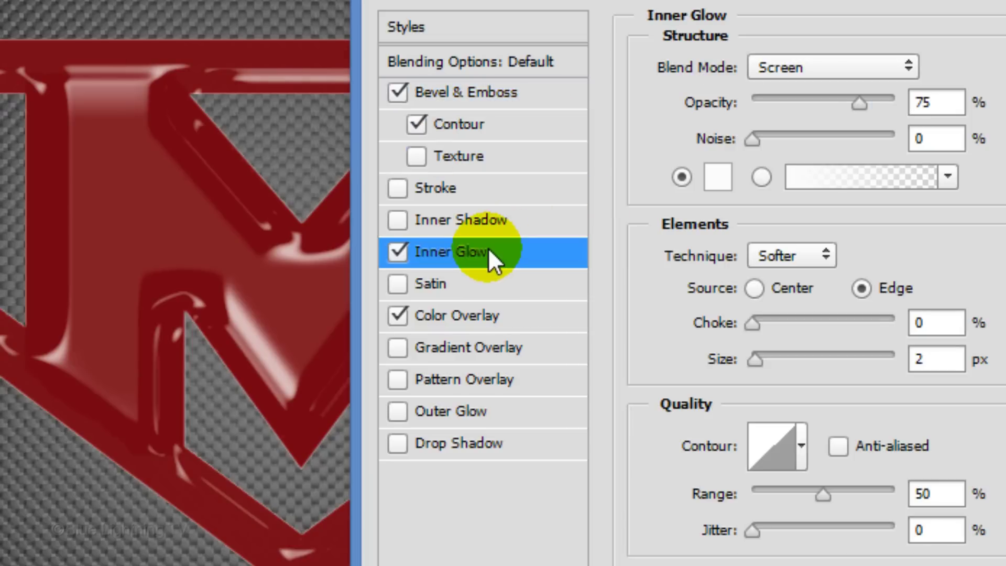
- Make the inner glow black, Multiply blend mode, at 50% opacity
left_click(835, 63)
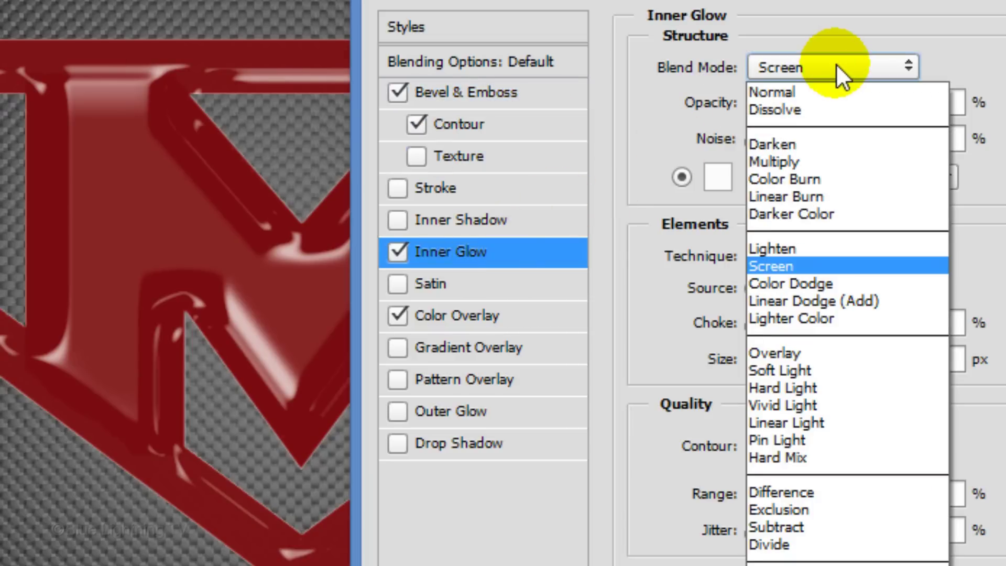
left_click(814, 160)
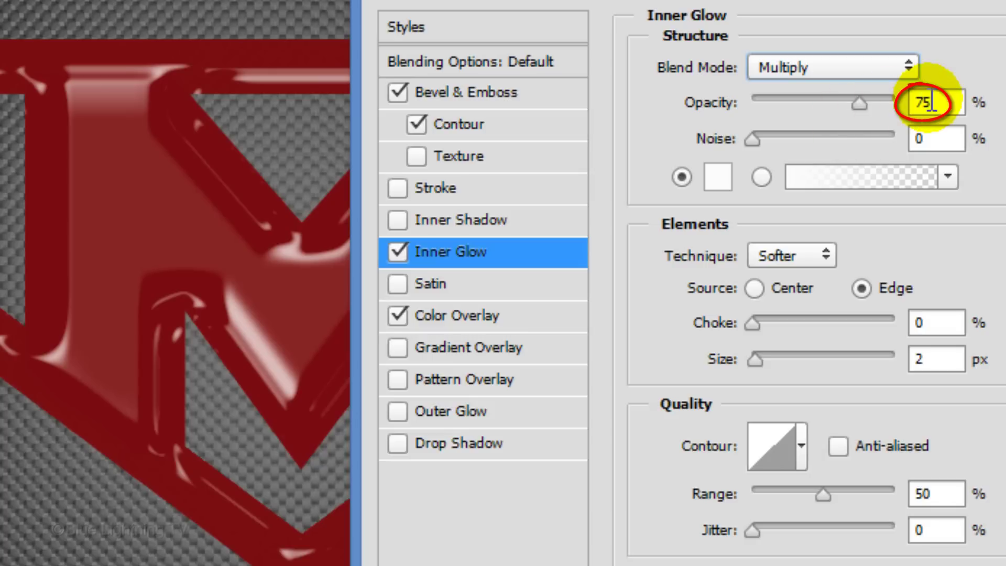
key("BackSpace")
key("BackSpace")
type("50")
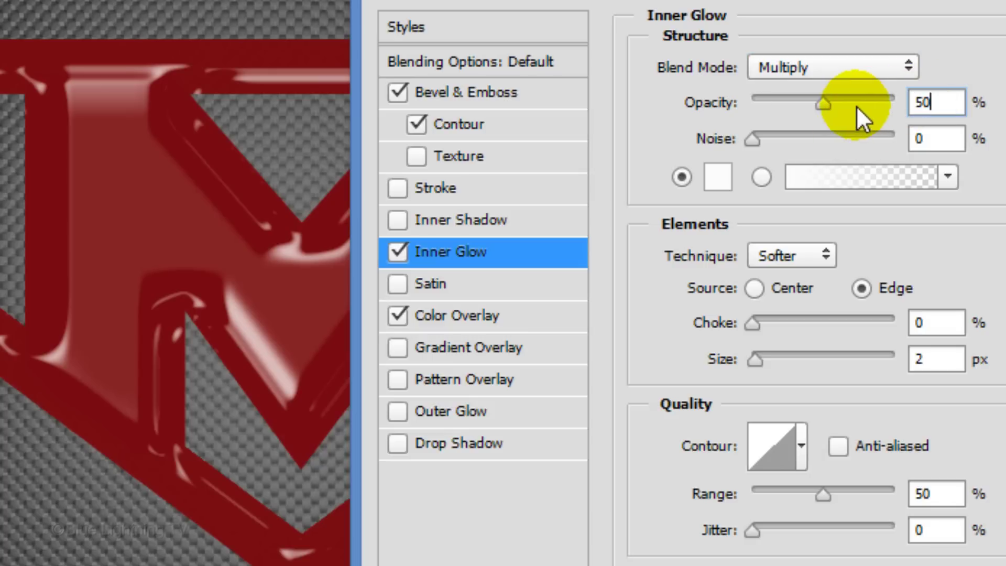
left_click(714, 182)
left_click(155, 443)
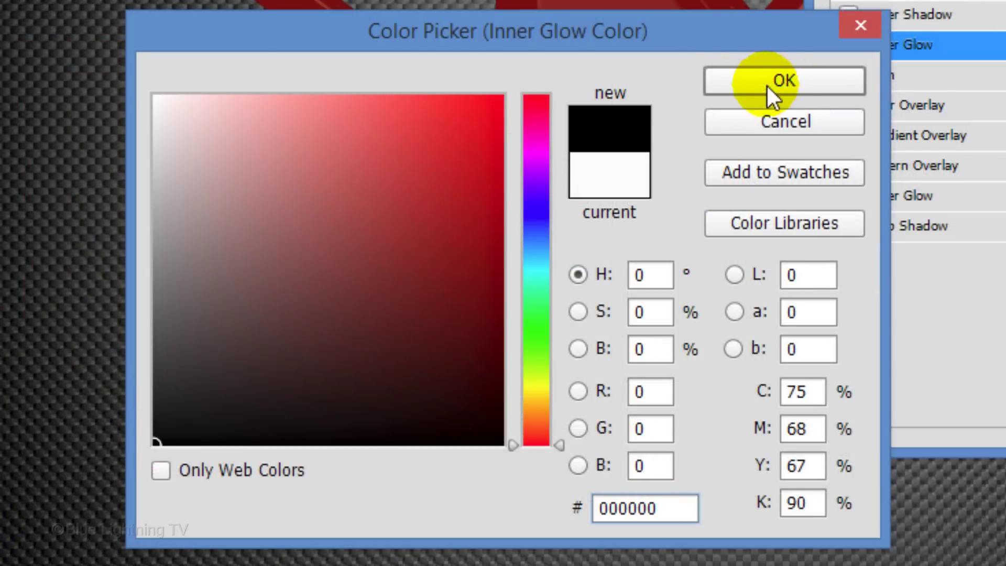
left_click(809, 79)
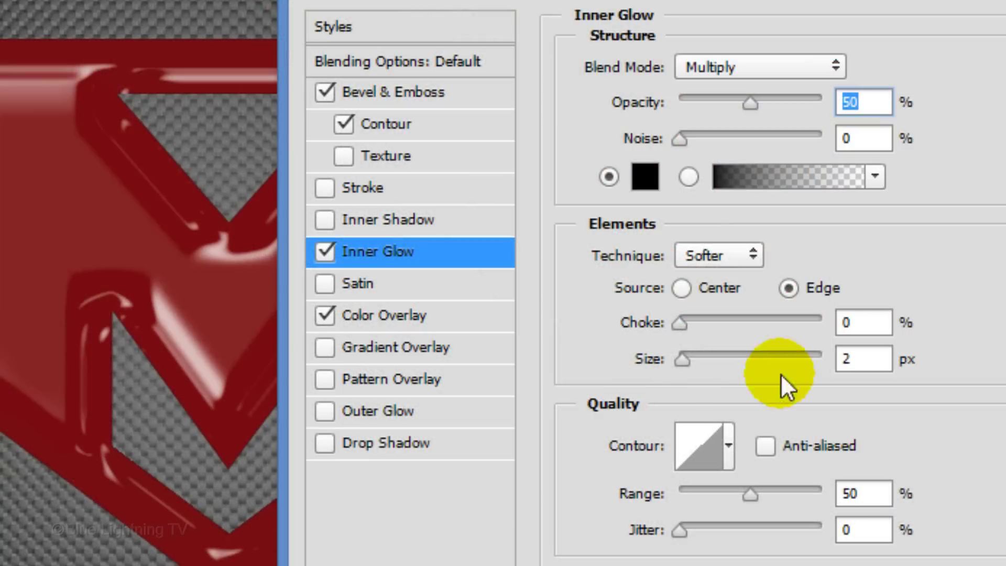
left_click(853, 359)
type("4")
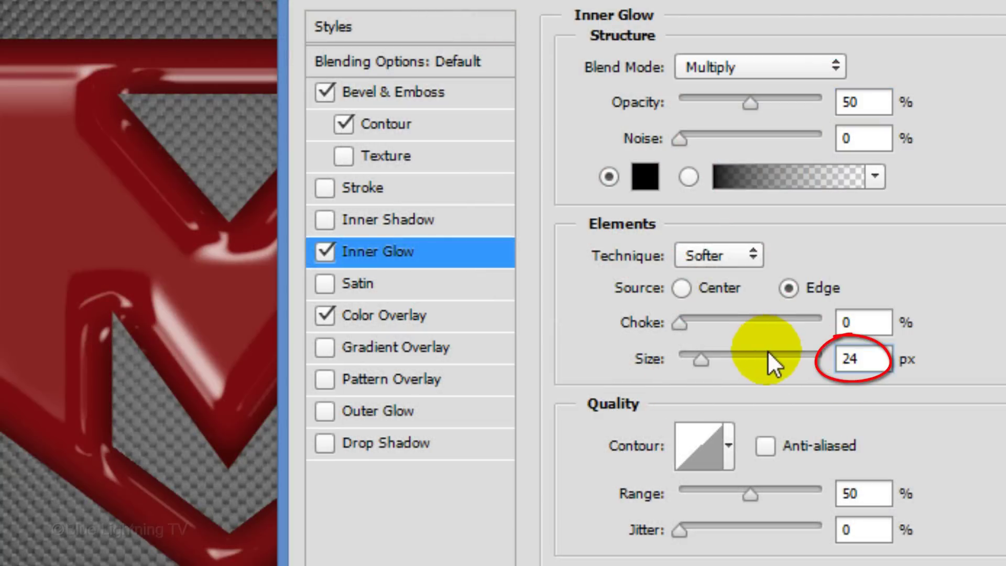
- Set the inner glow size to 24 px, add a default Inner Shadow, and apply the style
left_click(434, 217)
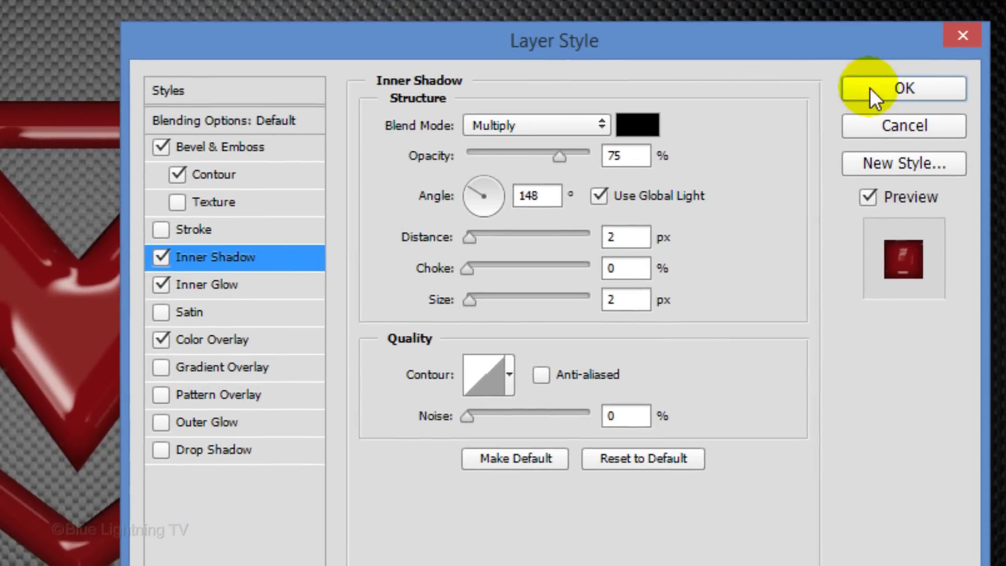
left_click(909, 91)
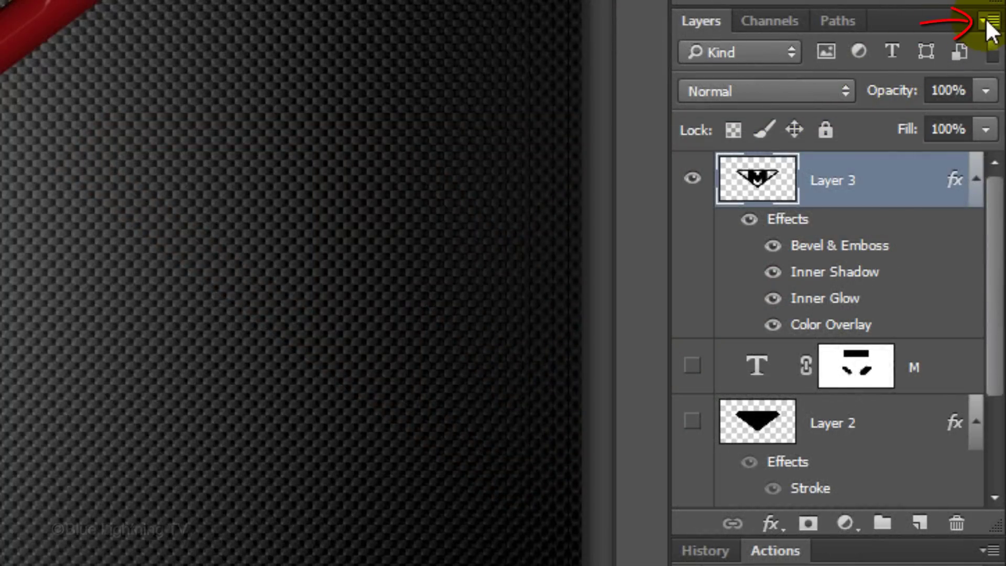
- Convert Layer 3 to a Smart Object from the Layers panel menu
left_click(986, 24)
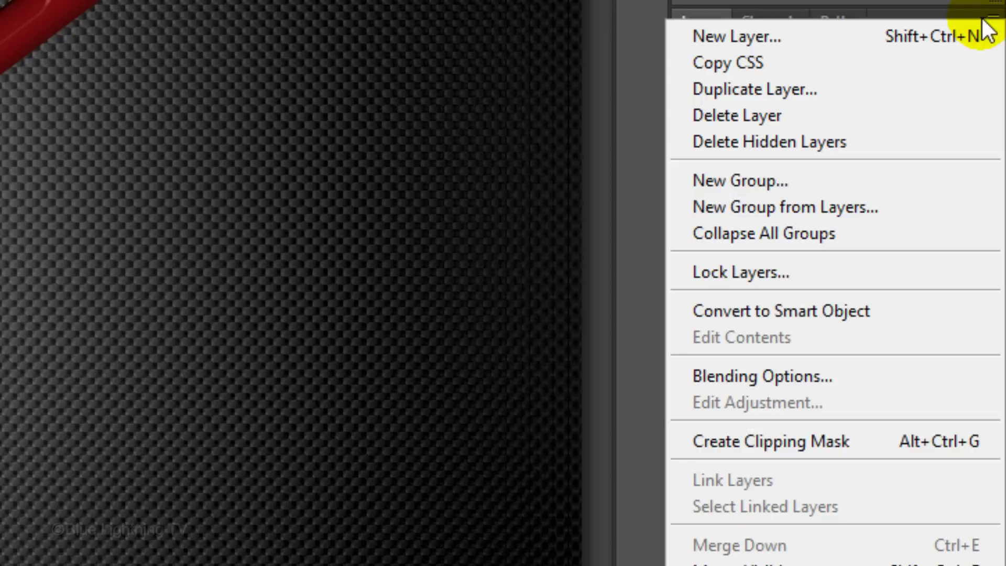
left_click(907, 301)
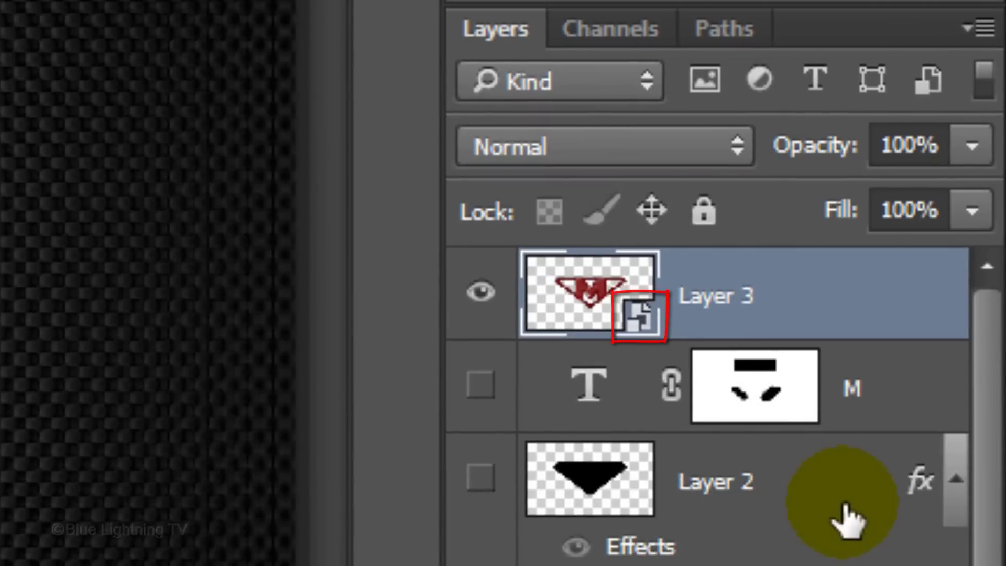
- Give the Smart Object an 8 px bevel: 90° angle, 84° altitude, 60% highlight, no global light
double_click(853, 302)
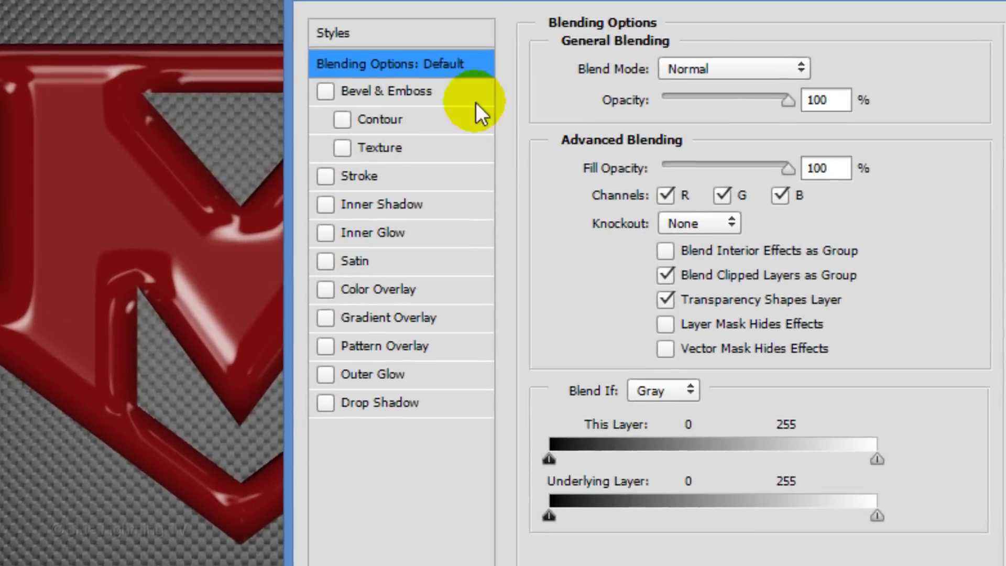
left_click(364, 114)
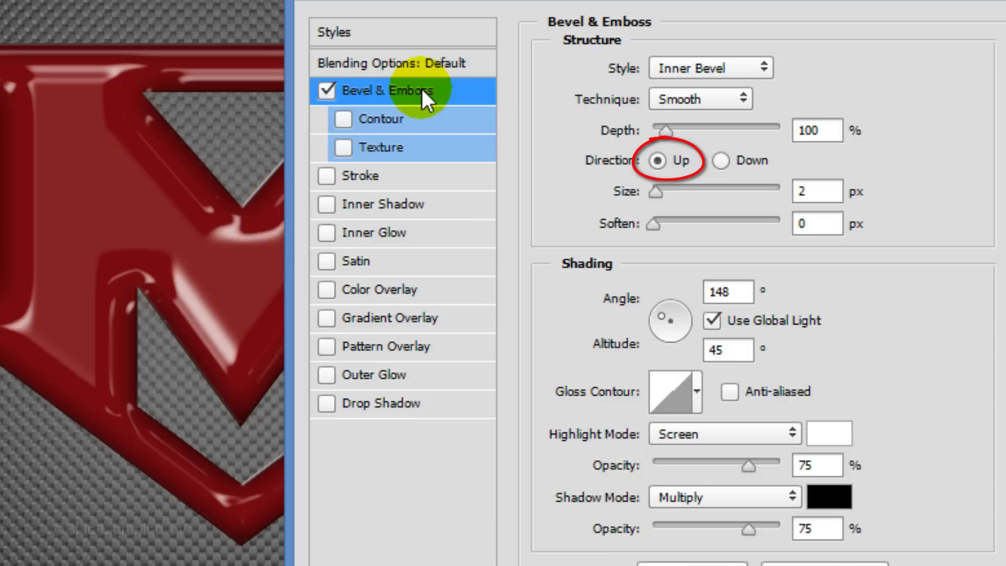
double_click(813, 191)
type("8")
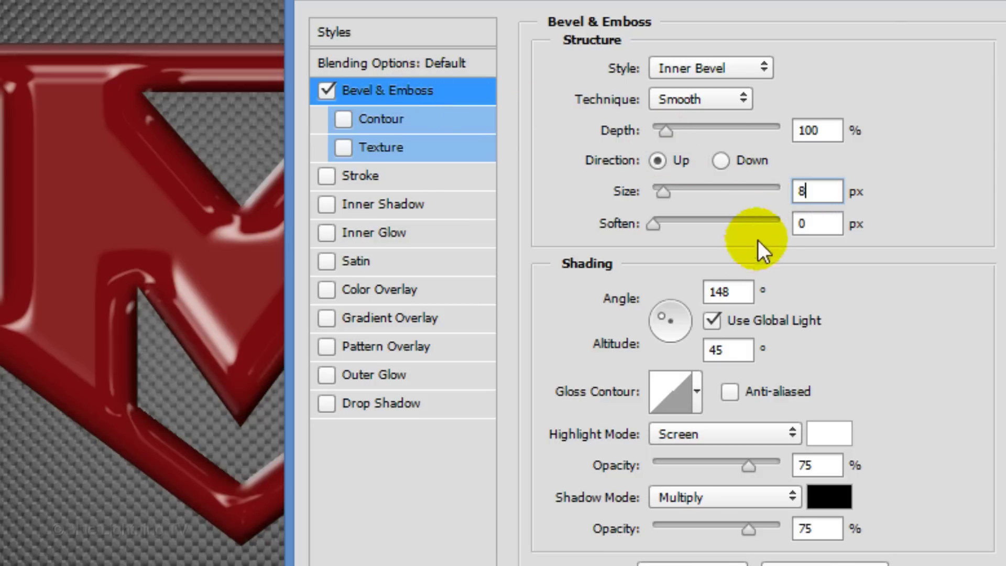
left_click(712, 320)
double_click(720, 292)
type("9")
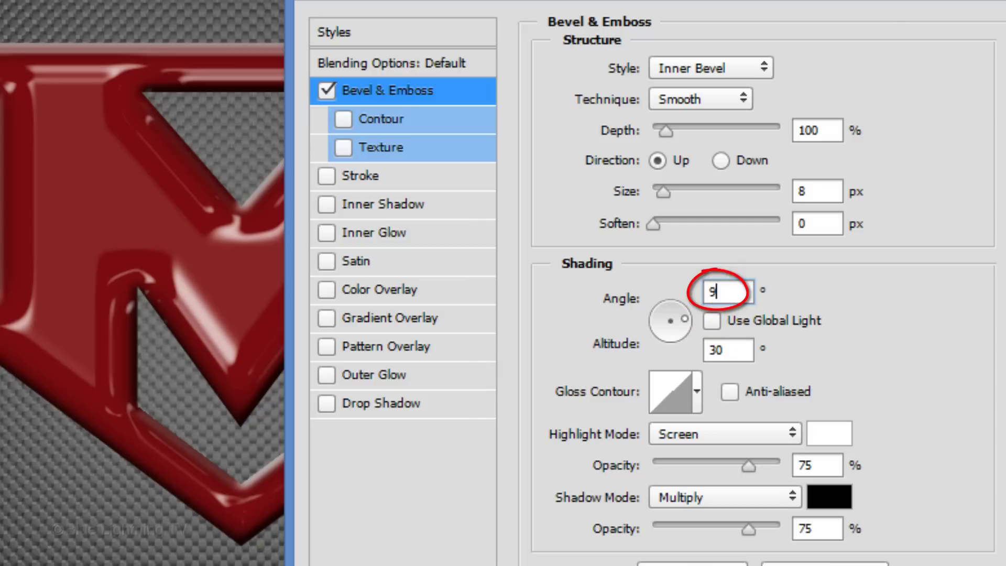
type("0")
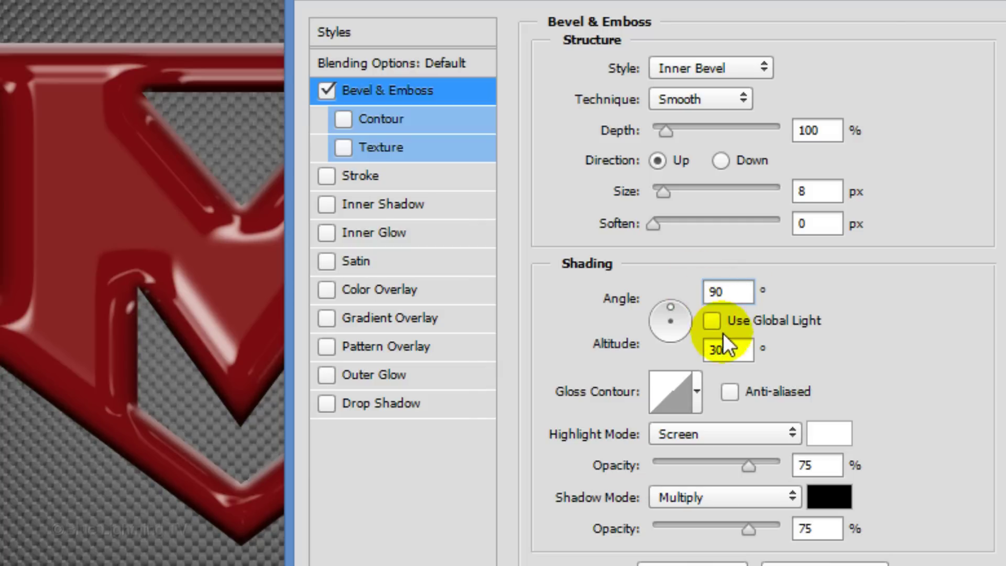
double_click(706, 350)
type("84")
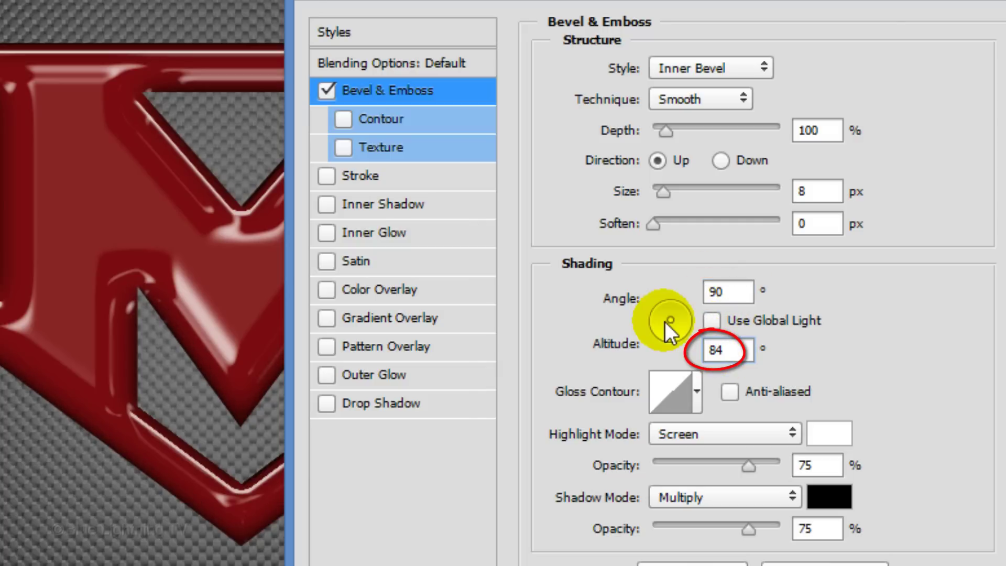
left_click(664, 321)
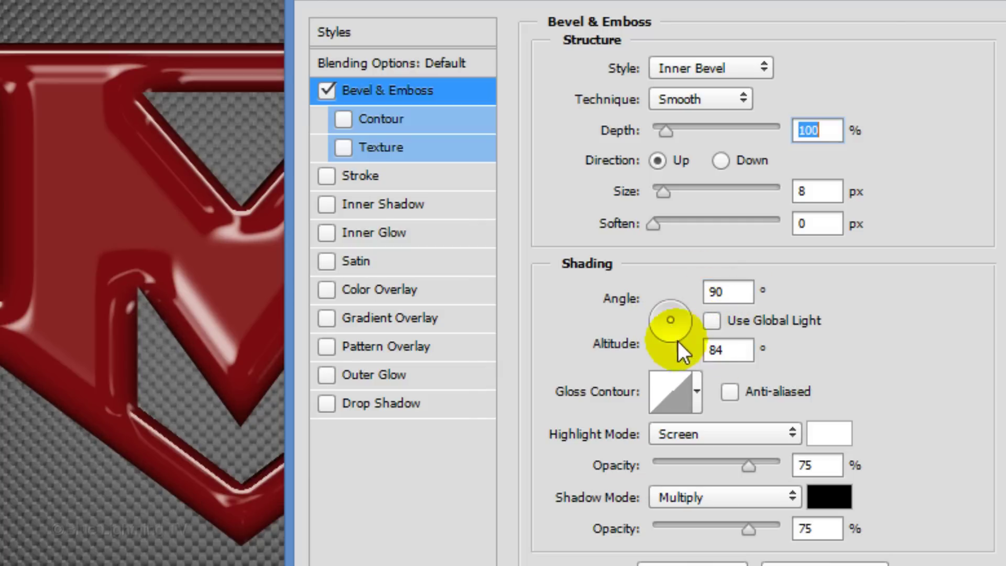
double_click(817, 465)
type("60")
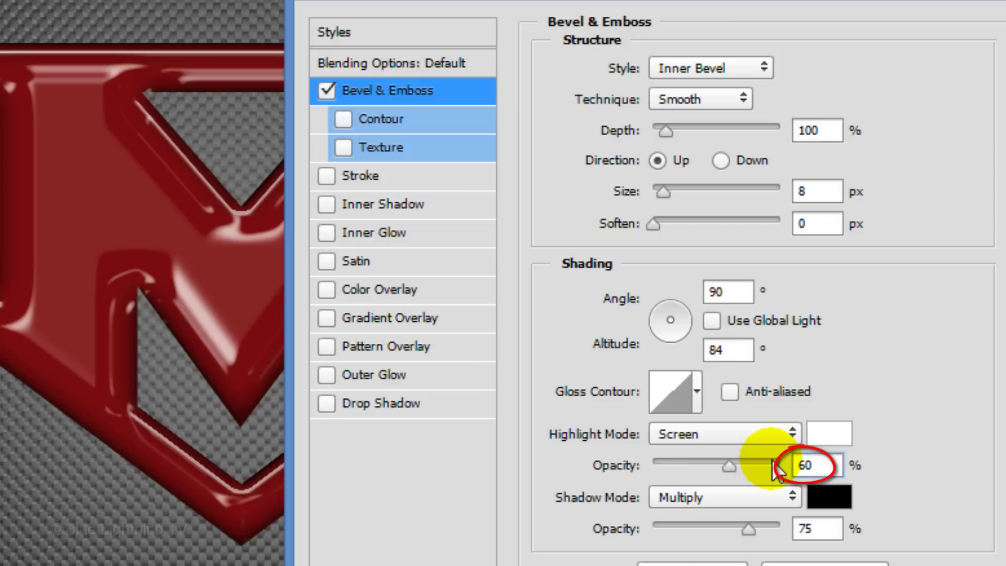
- Add a Color Dodge Inner Glow from the Center: 25% opacity, 15% choke, 25 px size
left_click(402, 233)
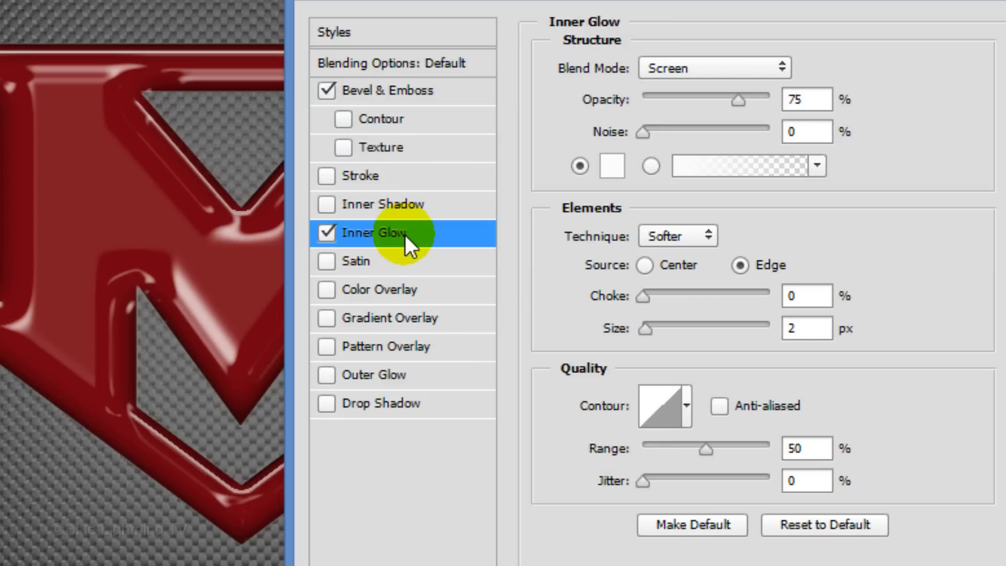
left_click(709, 65)
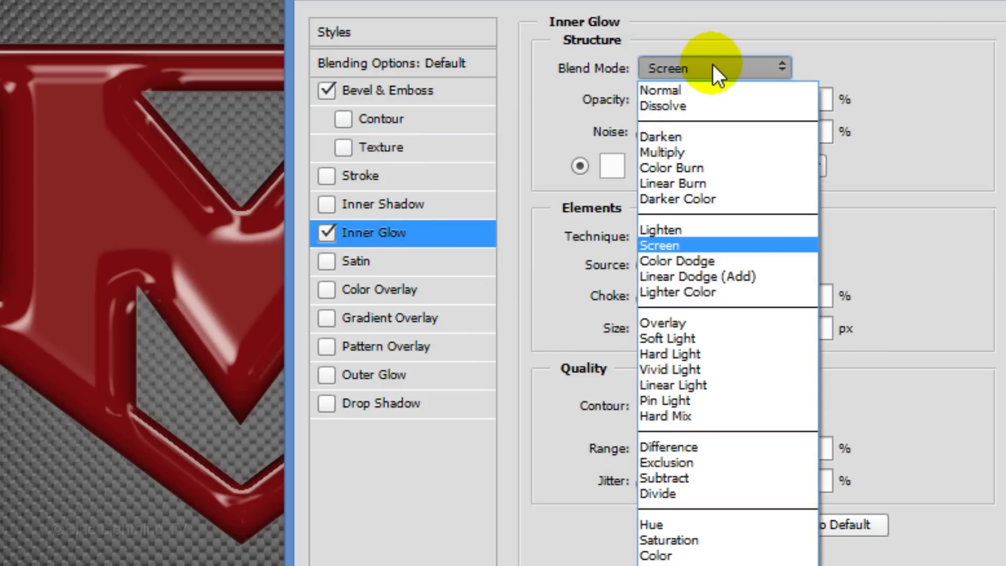
left_click(702, 258)
double_click(796, 100)
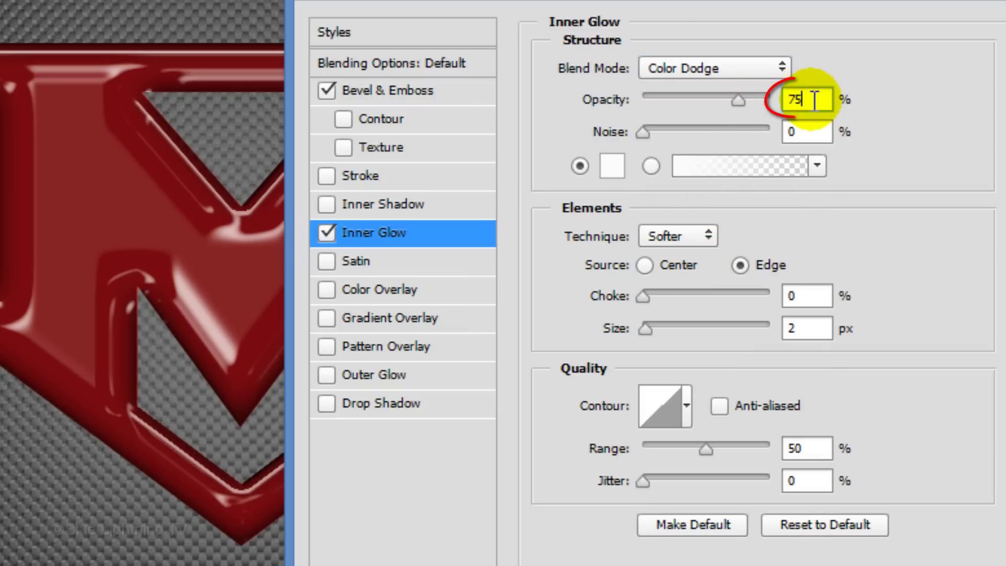
type("25")
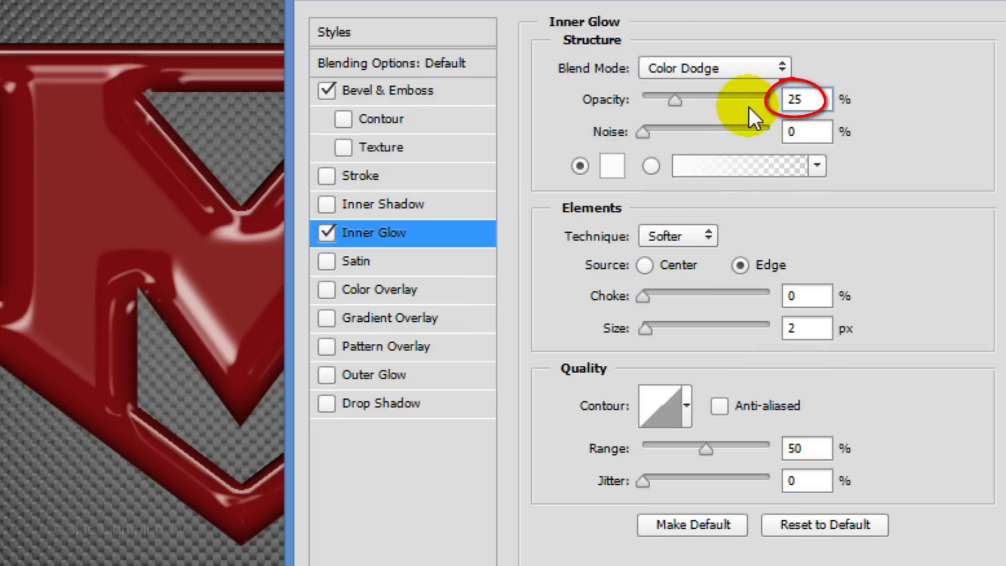
left_click(645, 265)
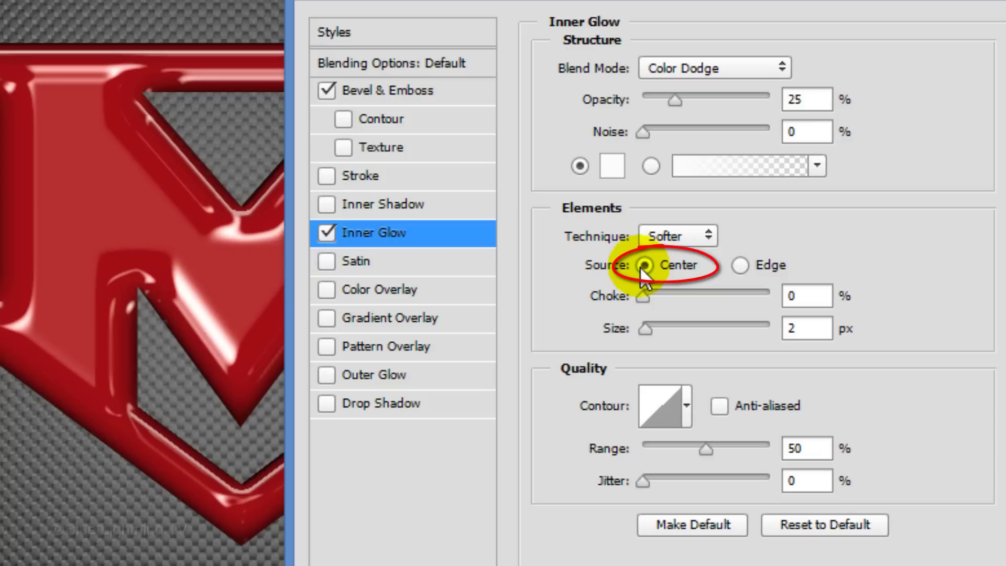
double_click(795, 295)
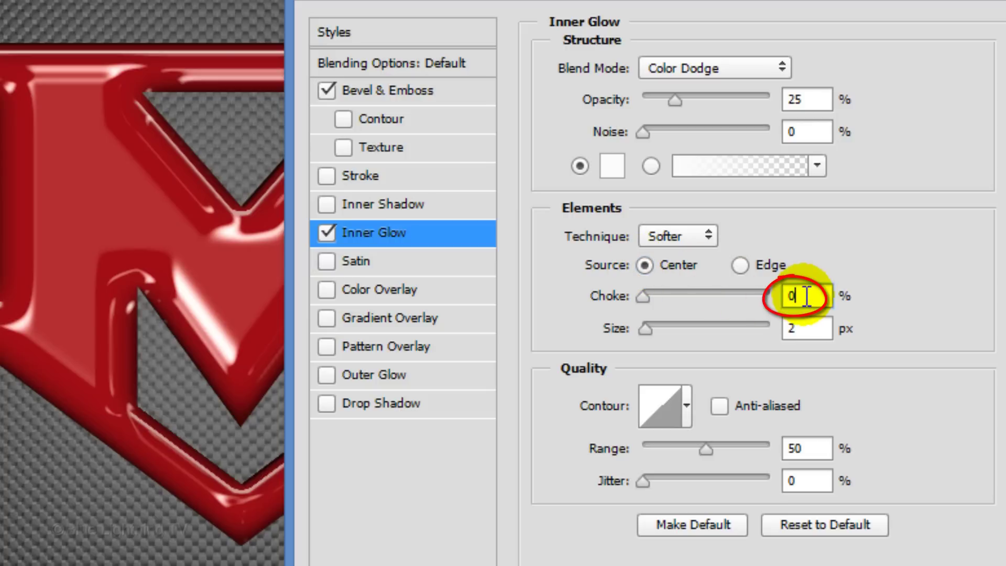
type("15")
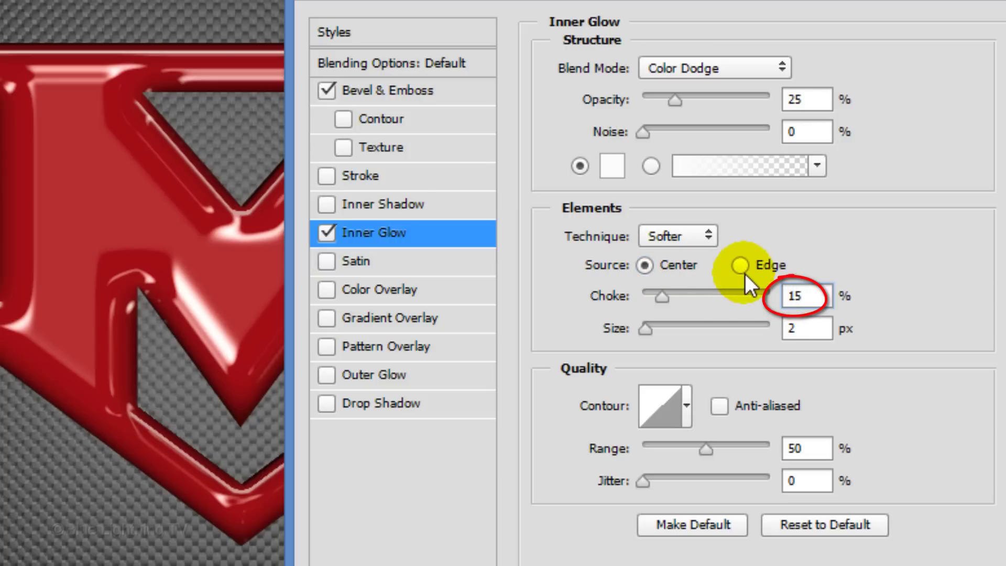
double_click(794, 329)
type("25")
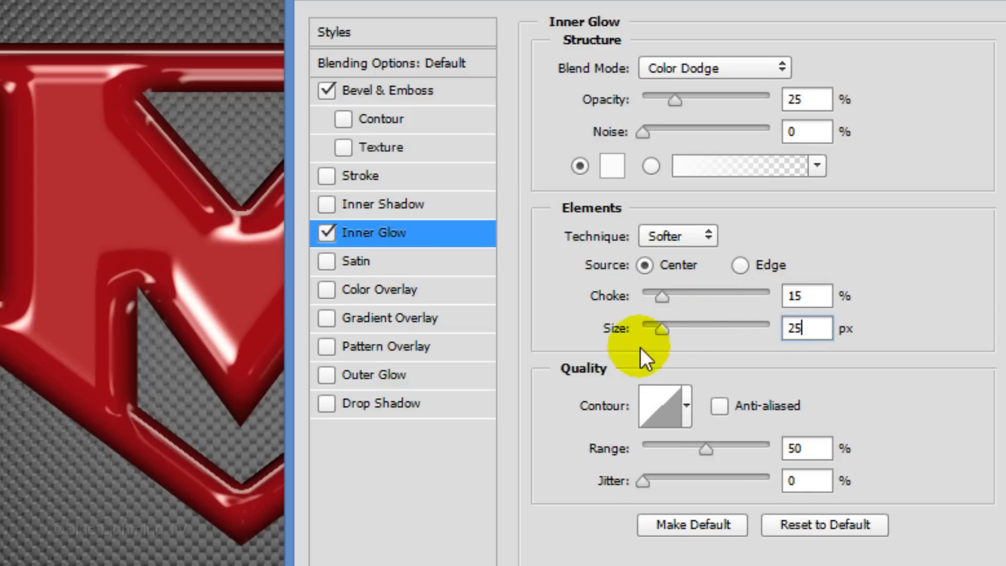
- Add a Linear Burn drop shadow: 9% opacity, 90° local angle, 16 px distance, 8 px size
left_click(401, 403)
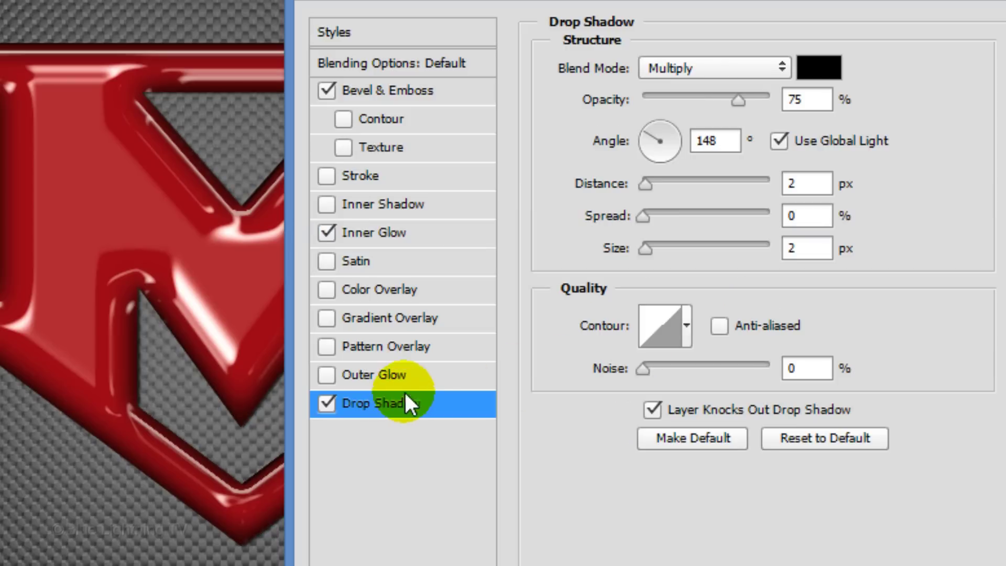
left_click(728, 70)
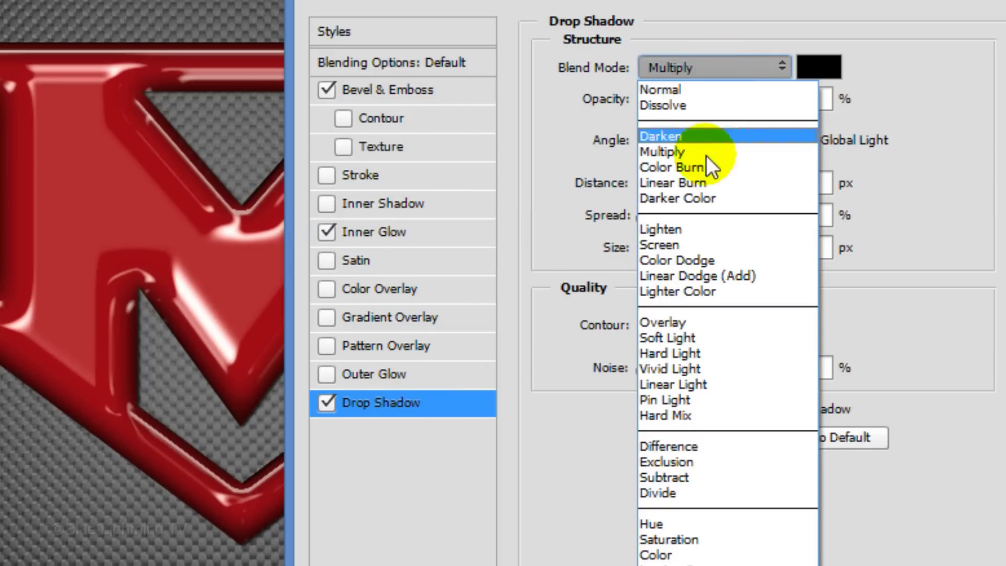
left_click(706, 182)
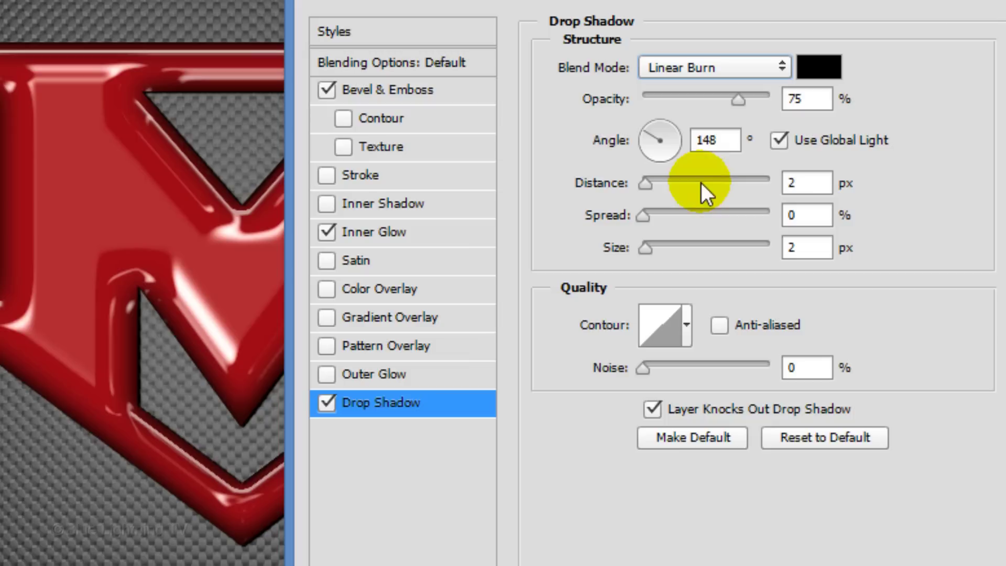
left_click(797, 99)
key("BackSpace")
key("BackSpace")
type("9")
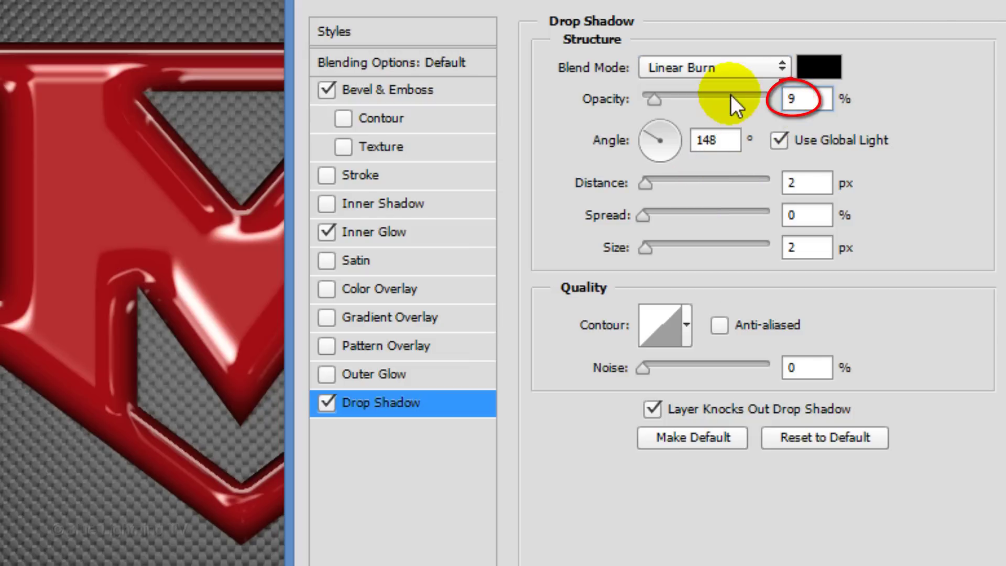
left_click(779, 134)
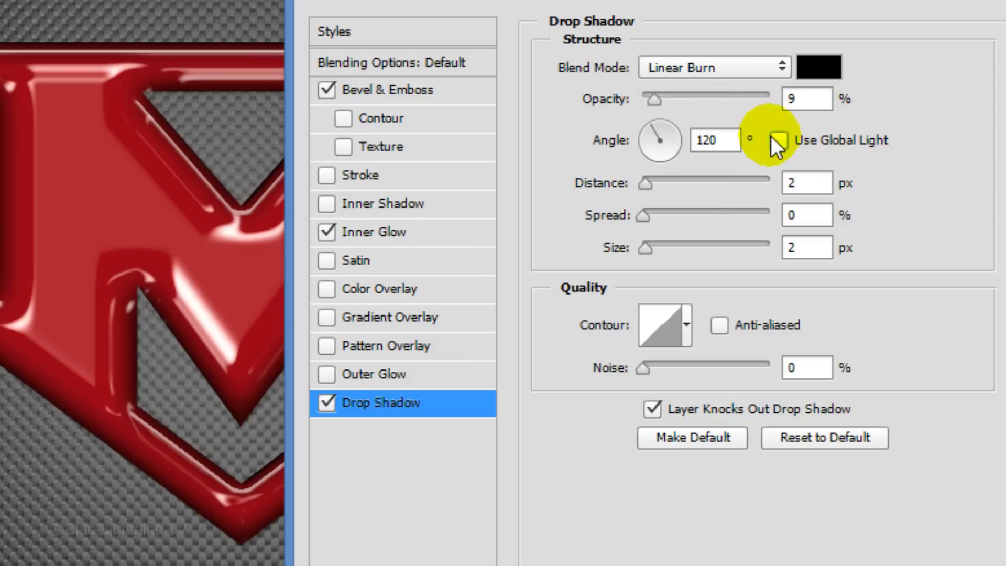
left_click(726, 142)
key("BackSpace")
key("BackSpace")
key("BackSpace")
type("90")
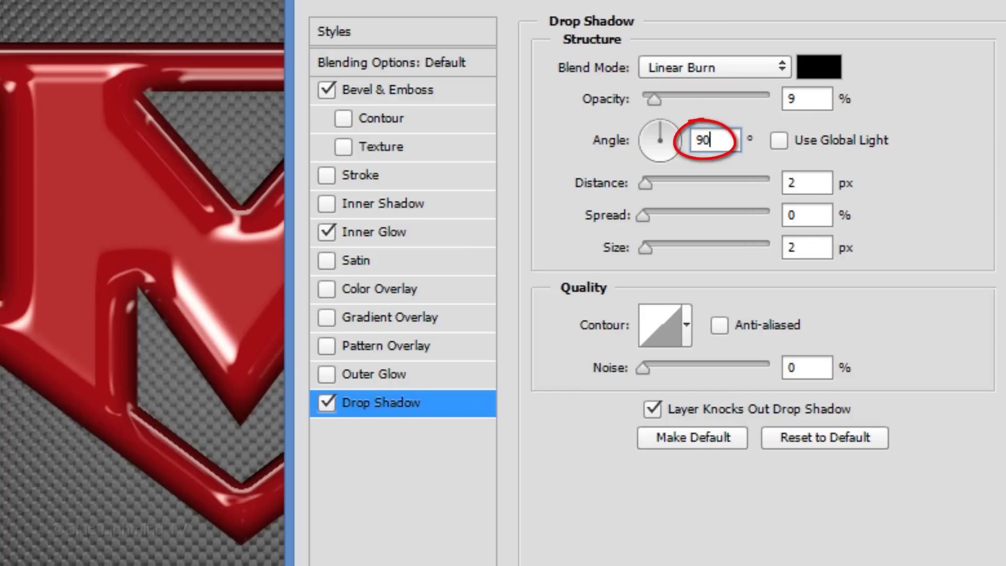
left_click(805, 182)
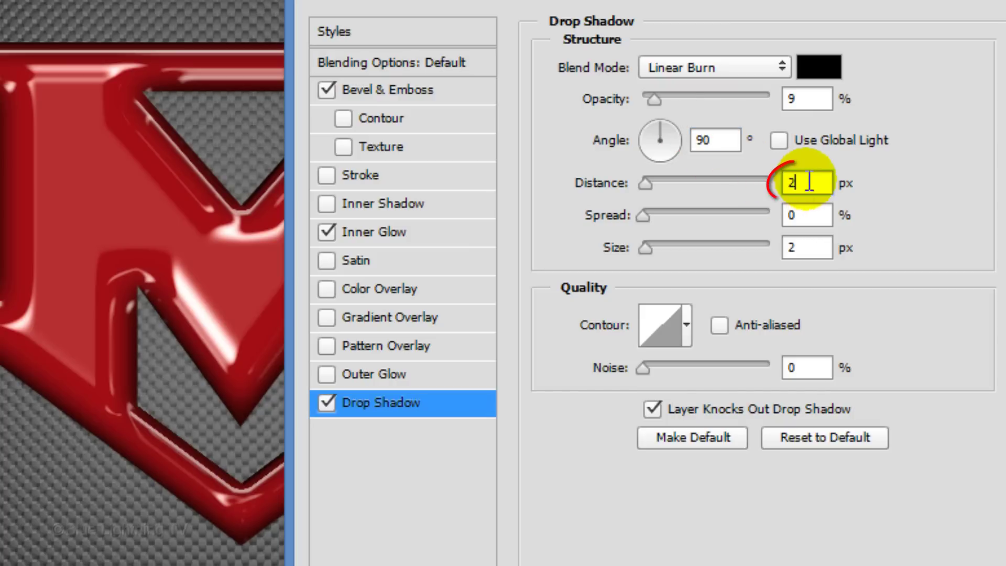
type("16")
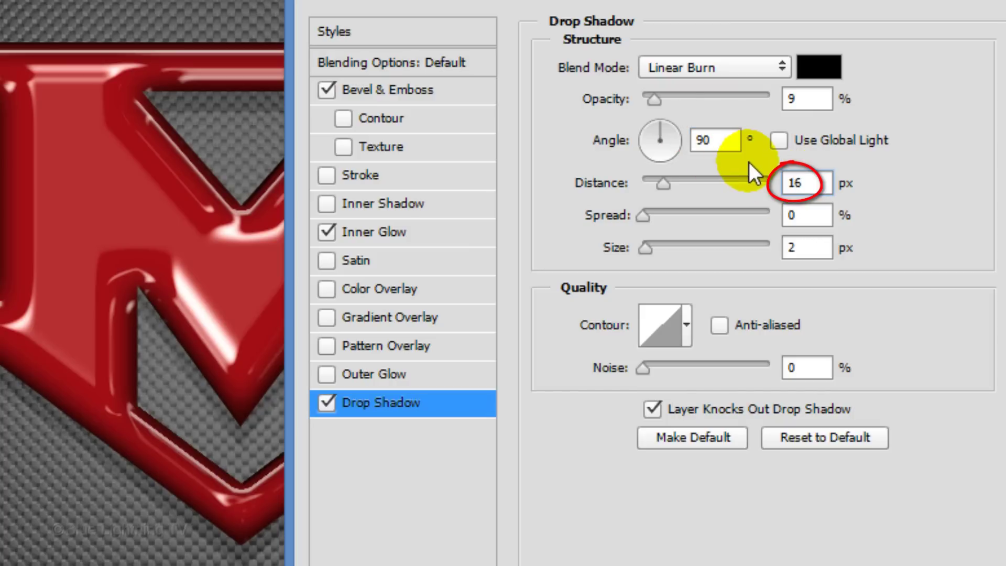
left_click(778, 247)
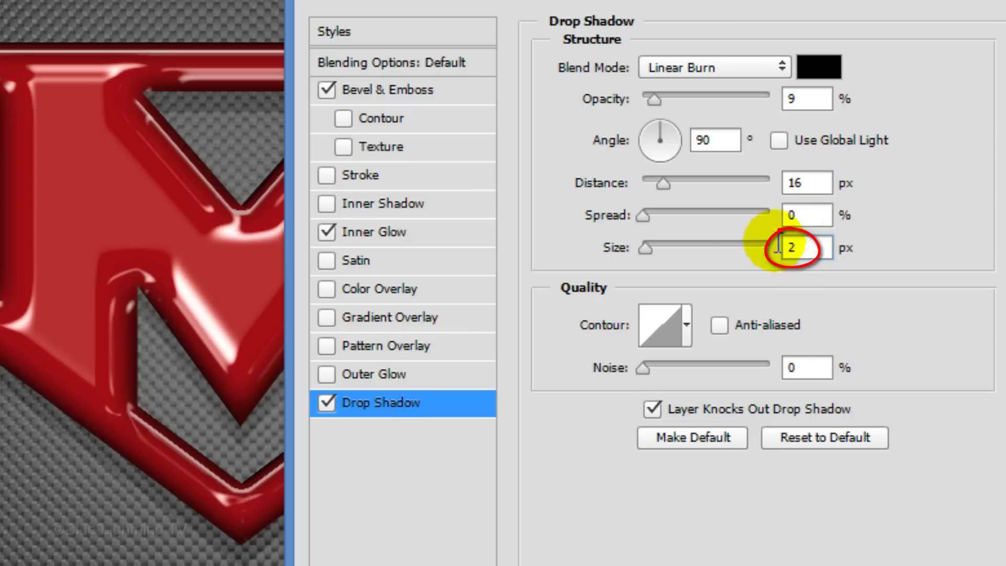
type("8")
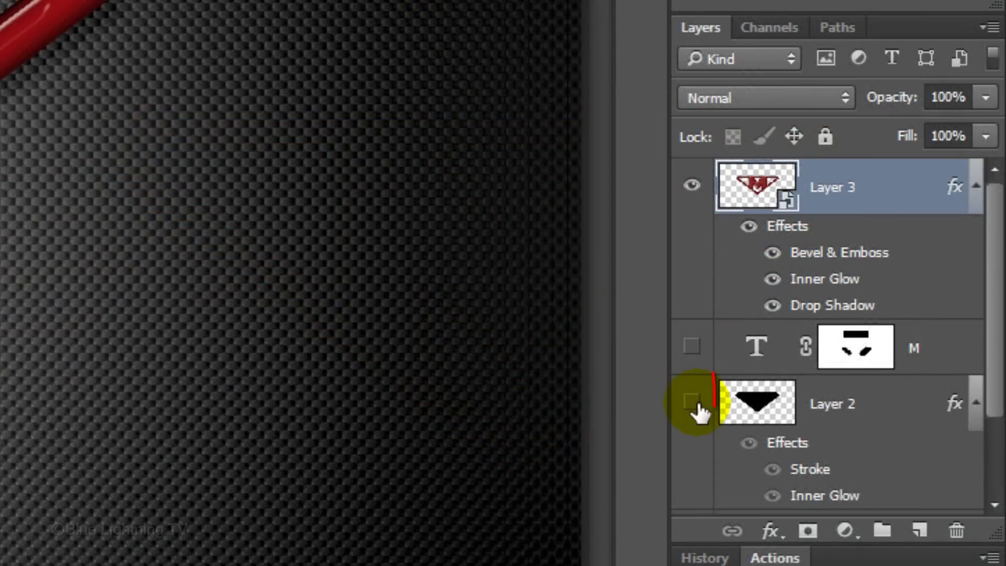
- Show Layer 2 with its effects hidden and load its triangle shape as a selection
left_click(693, 405)
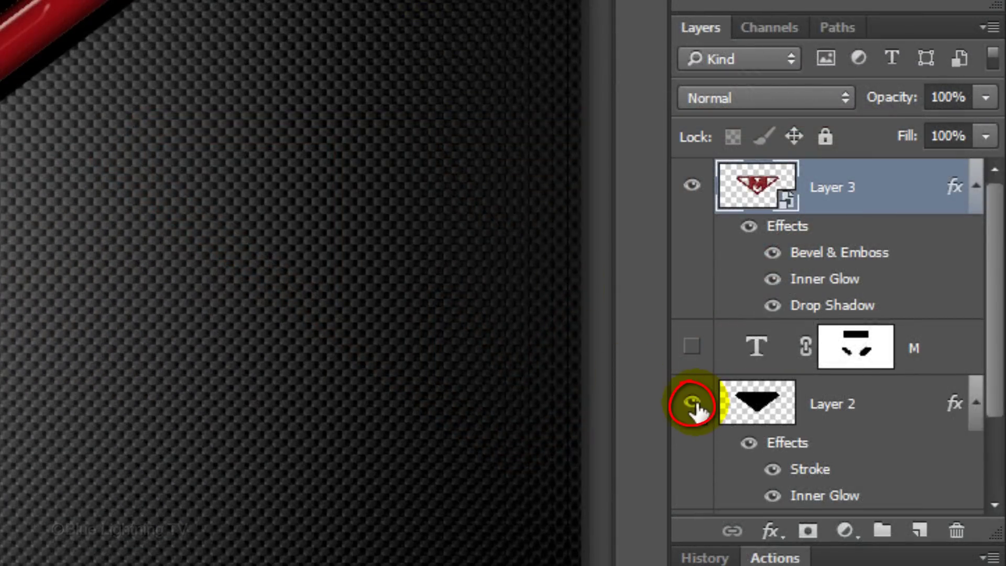
left_click(748, 443)
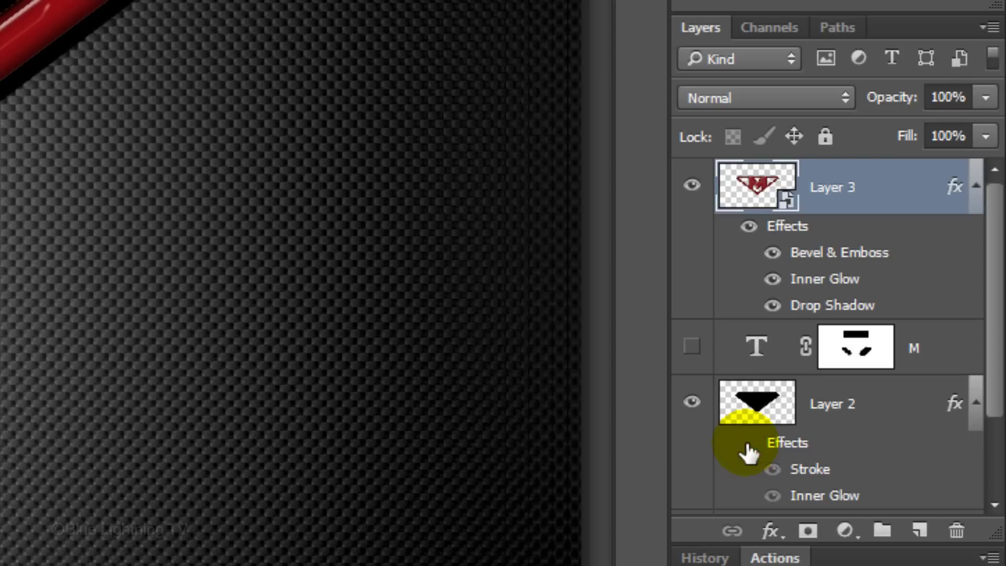
left_click(756, 407)
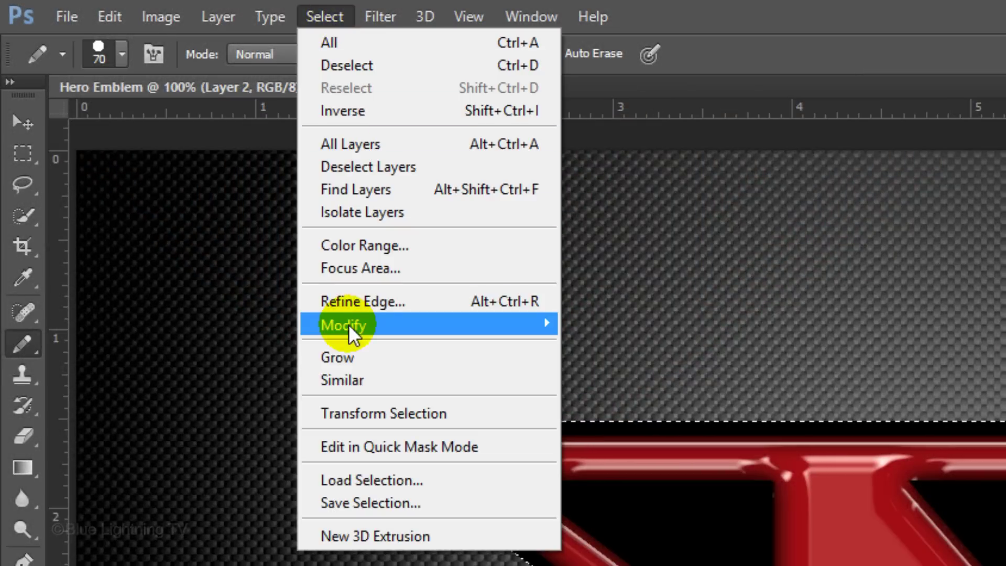
mouse_move(429, 325)
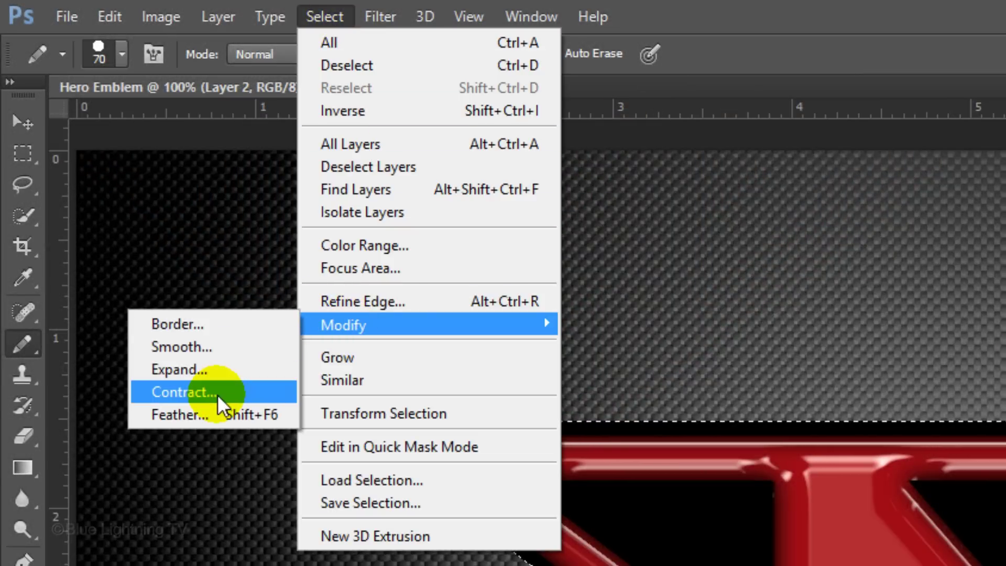
- Bring up the Contract settings for the triangle selection
left_click(218, 394)
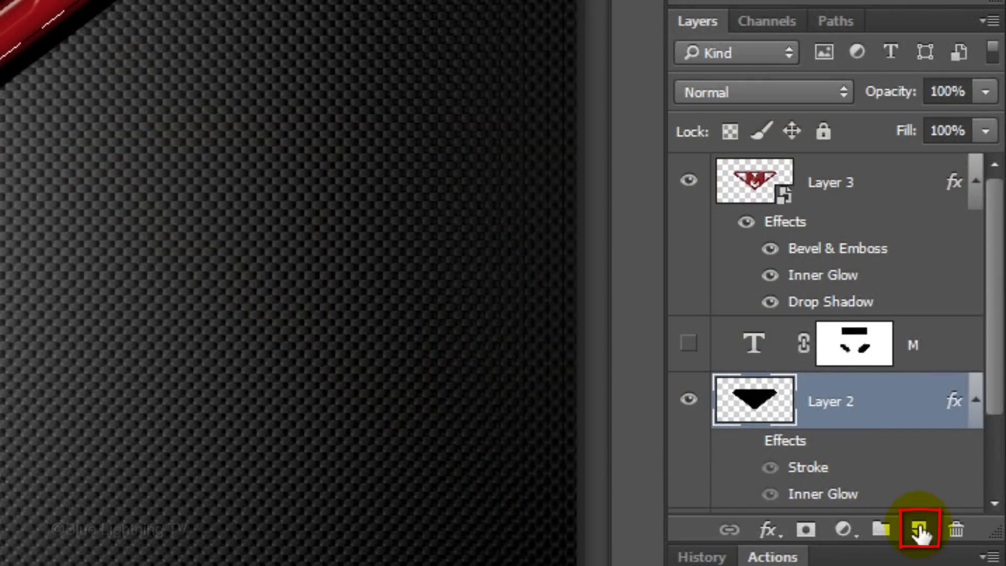
- Create Layer 4 above Layer 2, fill the selection with black, and mask it to the selection
left_click(920, 532)
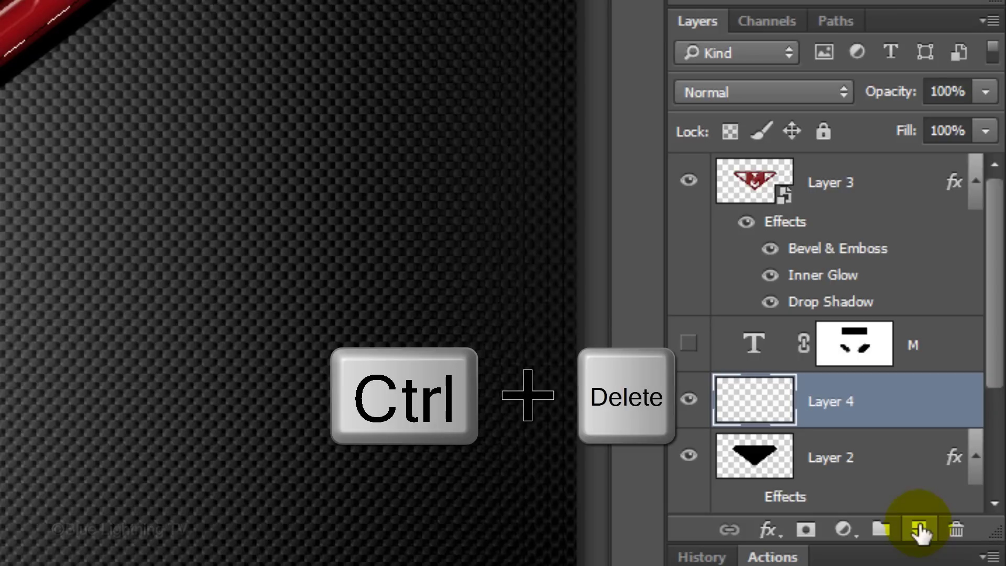
key("ctrl+Delete")
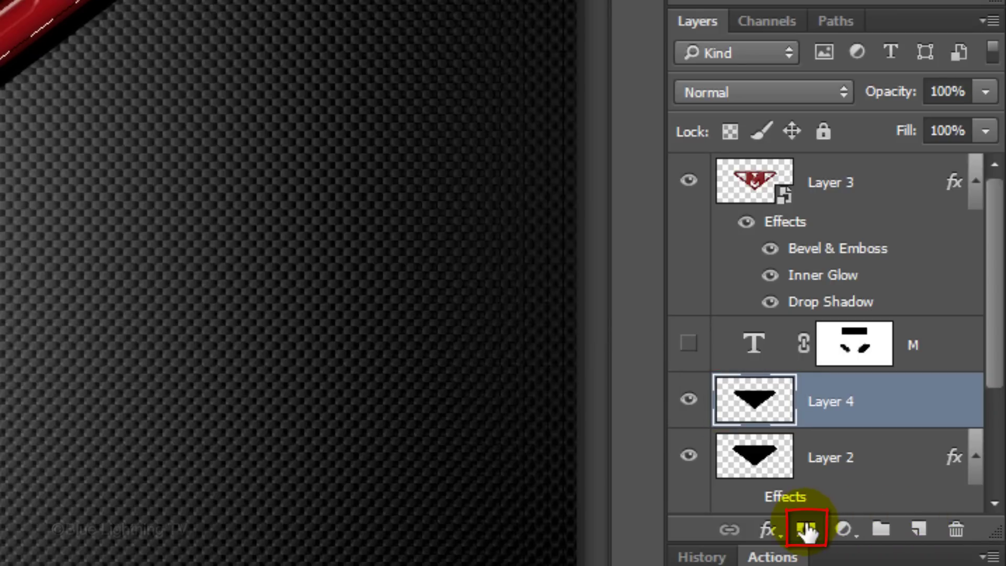
left_click(807, 531)
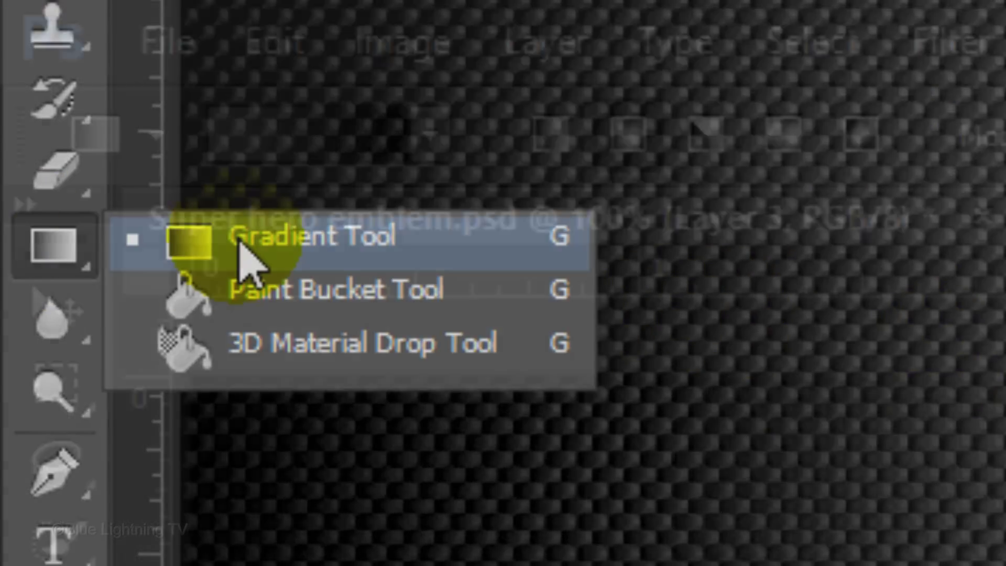
- Choose the Gradient Tool with the Diamond Gradient style
left_click(240, 238)
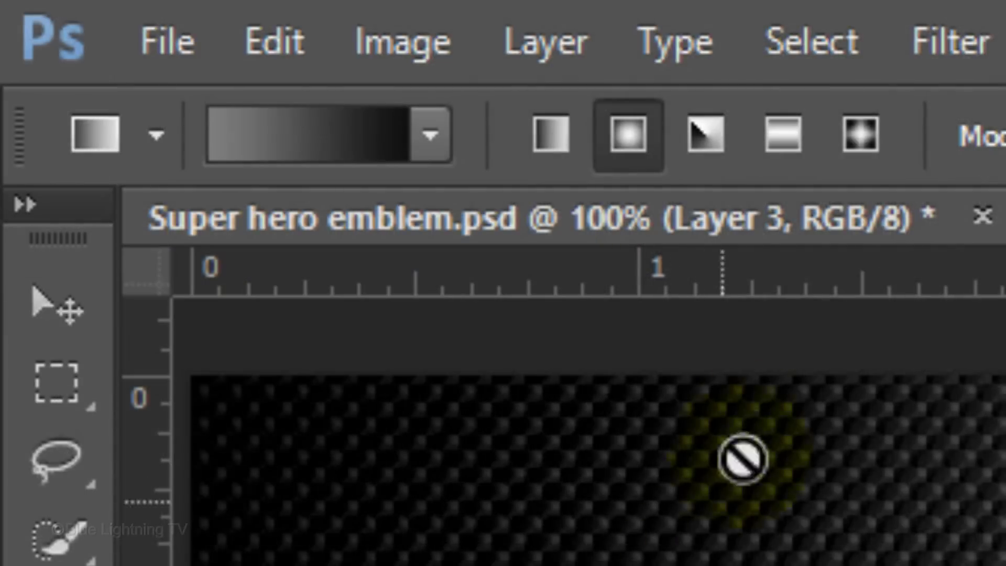
left_click(864, 138)
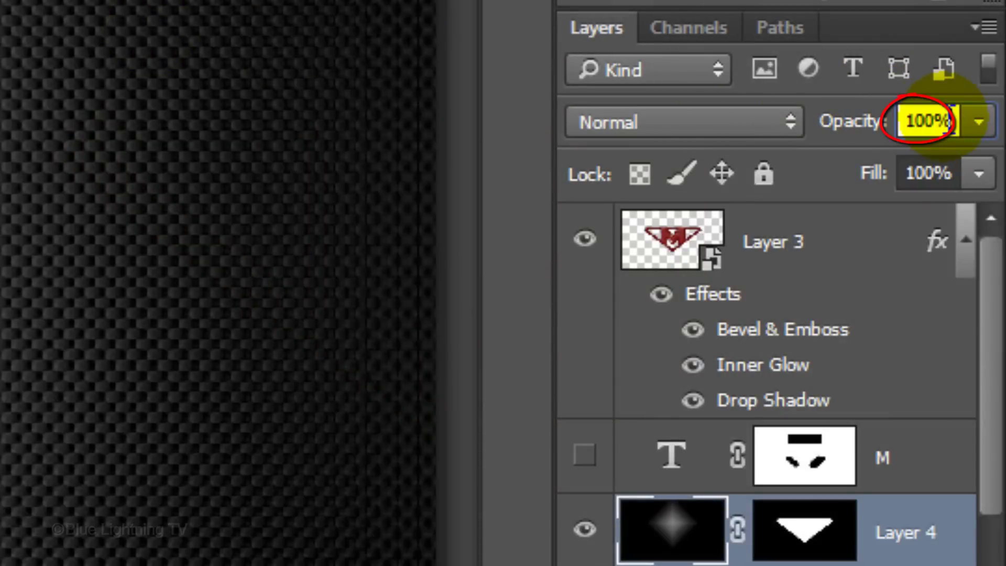
type("60")
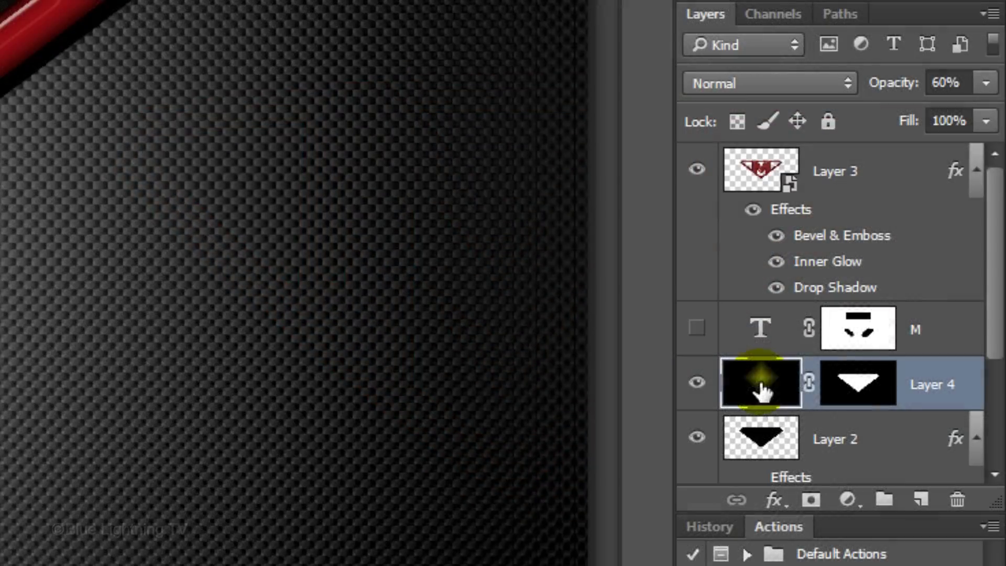
left_click_drag(990, 213, 999, 387)
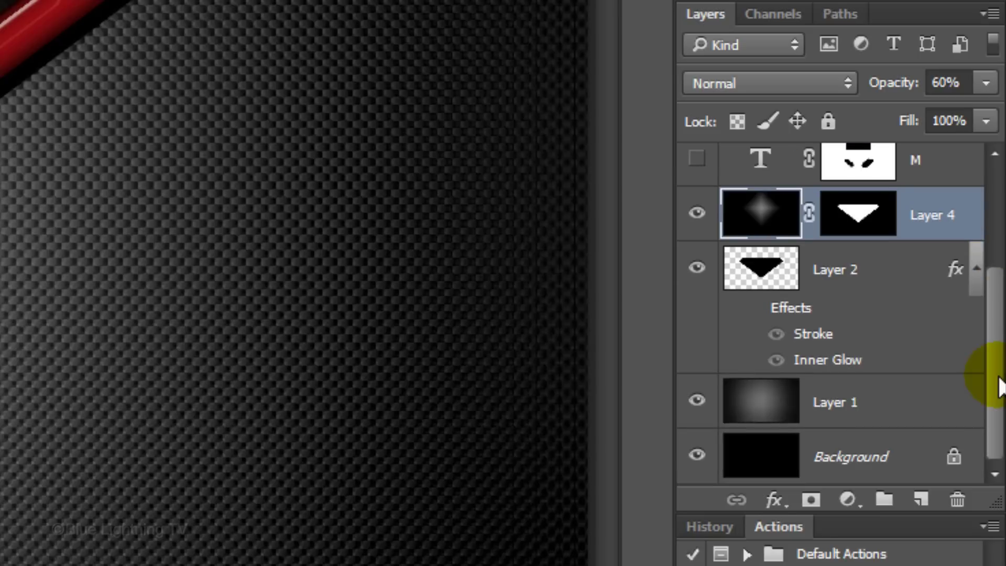
- Hide the Background and Layer 1, and make Layer 3 the active layer
left_click(696, 456)
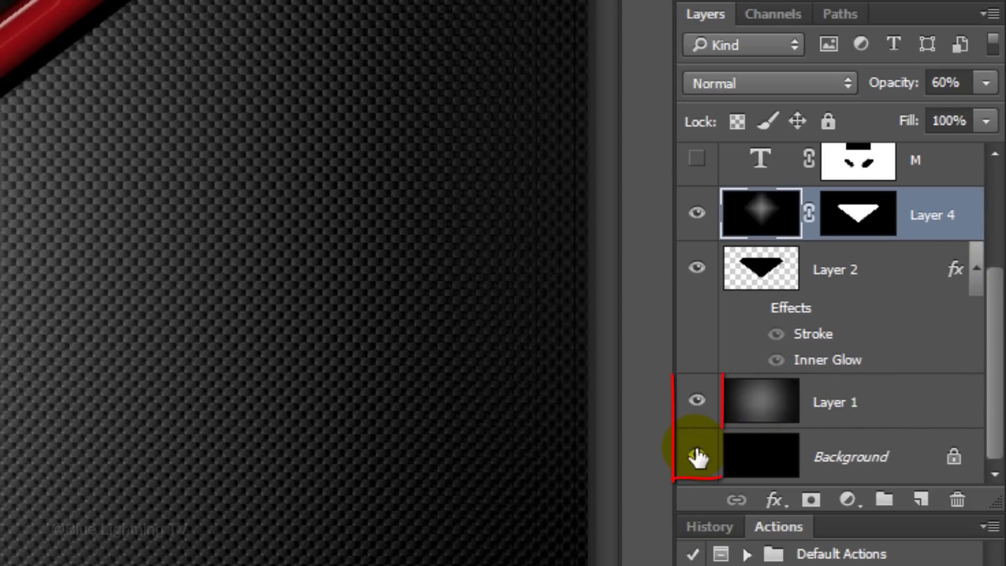
left_click(697, 402)
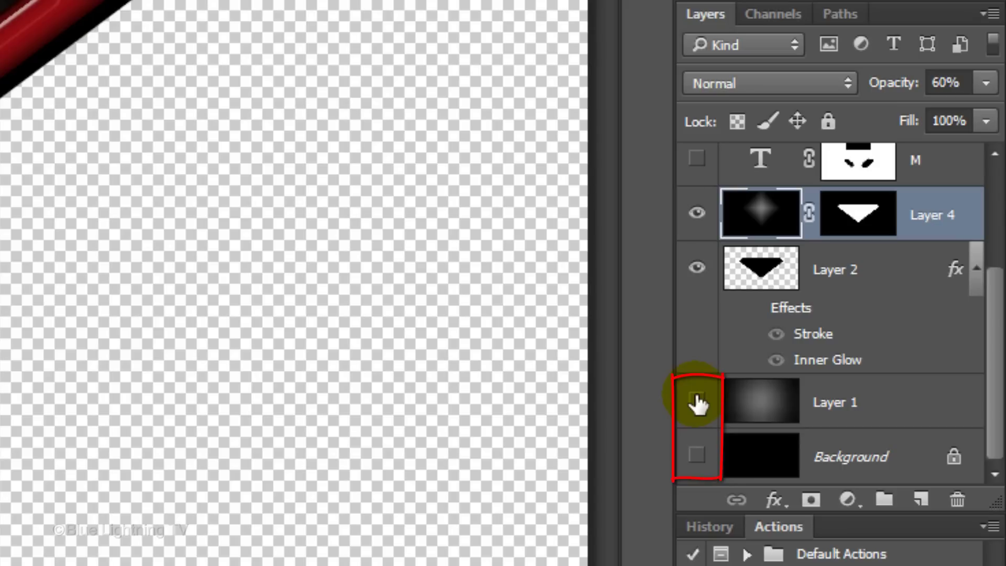
left_click_drag(993, 330, 976, 164)
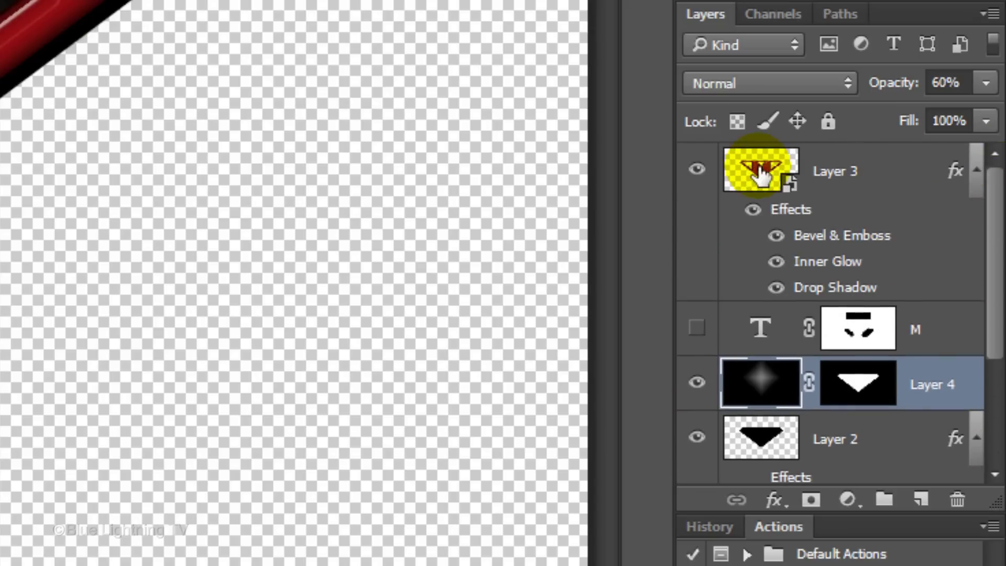
left_click(759, 176)
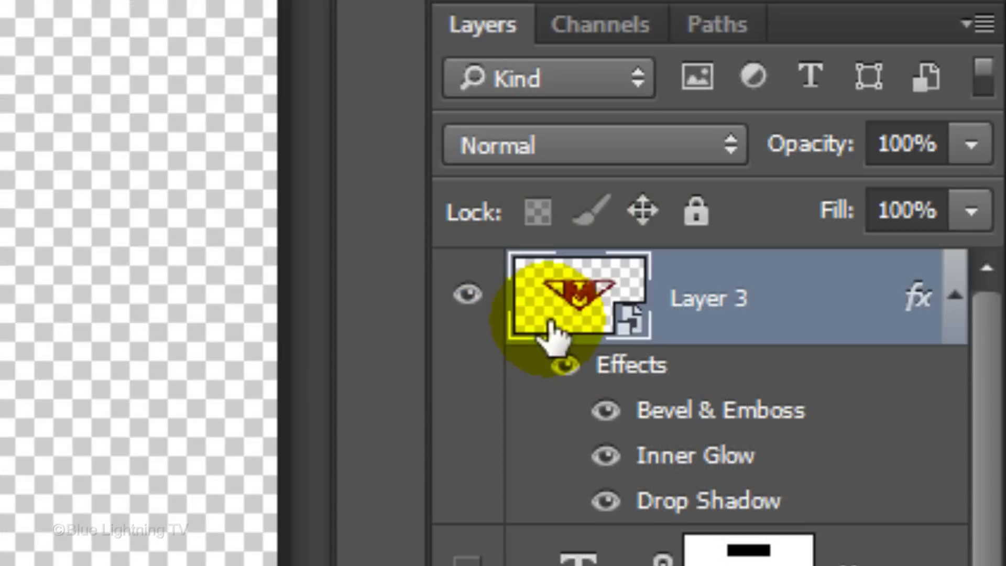
- Stamp the visible layers into merged Layer 5, hide Layer 3, and reshow carbon-fibre Layer 1
key("ctrl+shift+alt+e")
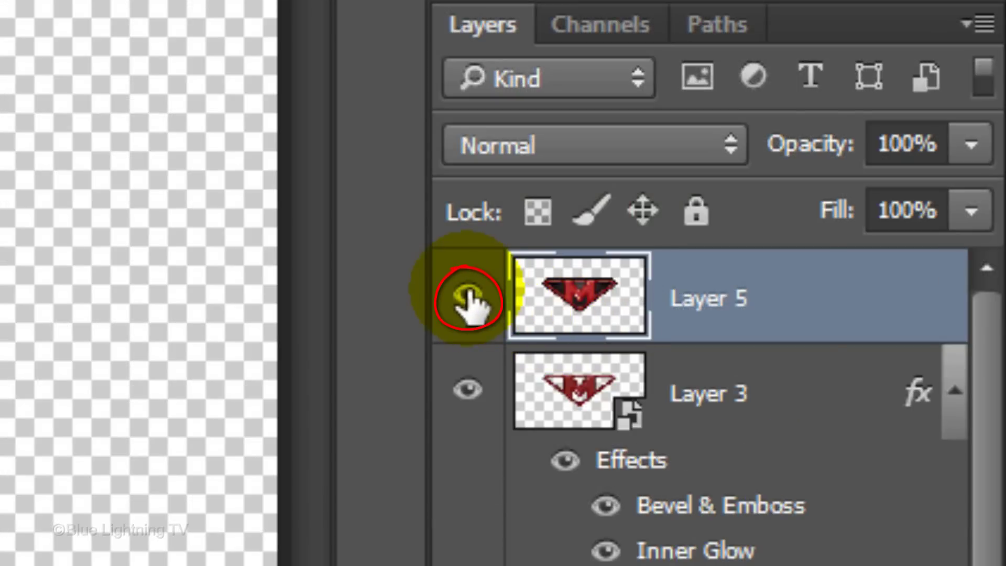
left_click(469, 298, "alt")
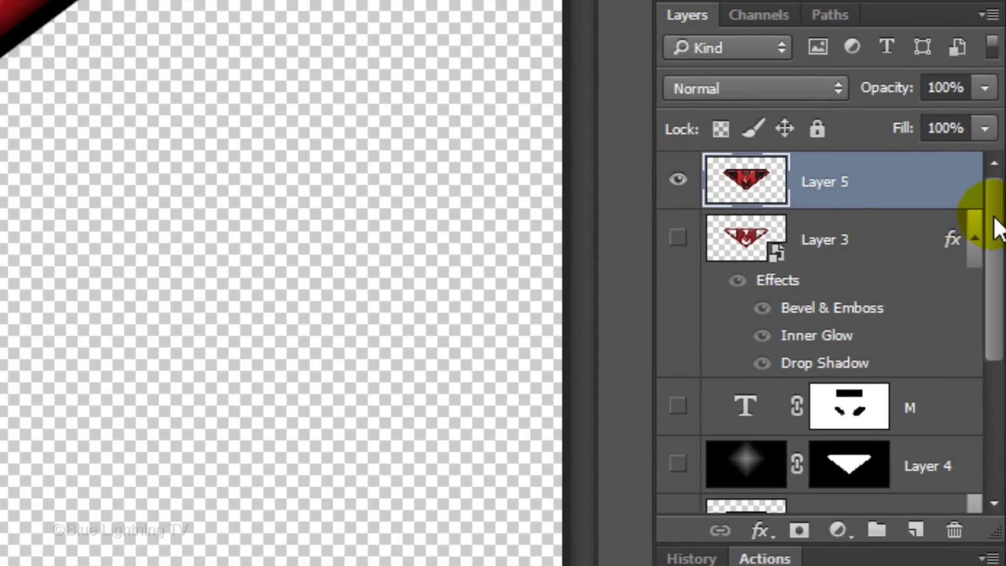
left_click_drag(994, 228, 999, 412)
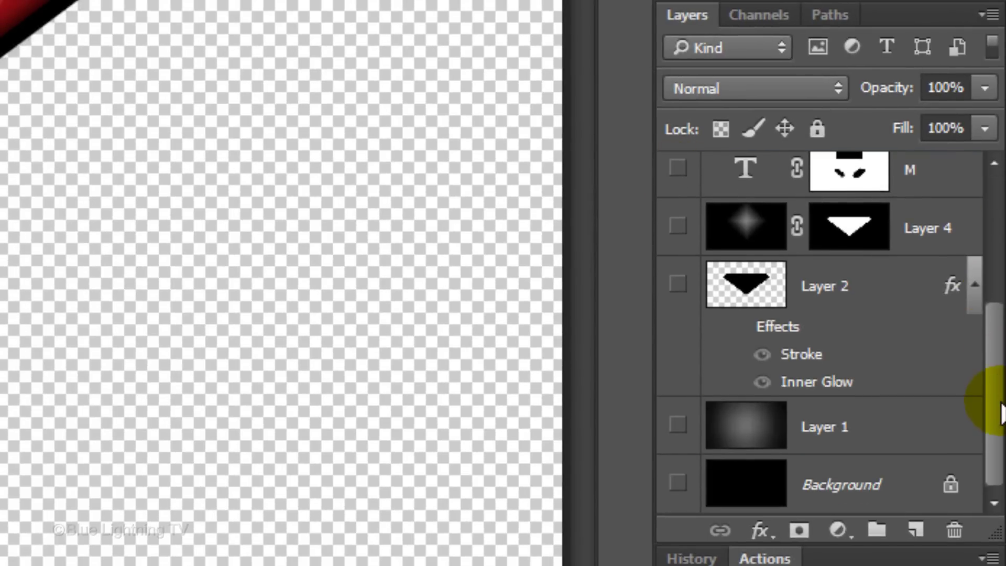
left_click(677, 425)
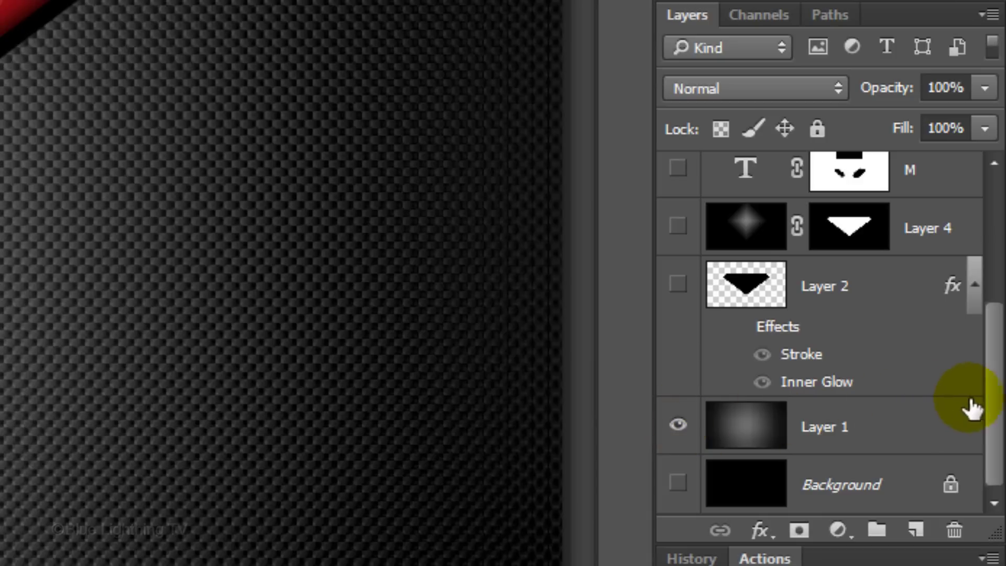
left_click_drag(998, 415, 999, 236)
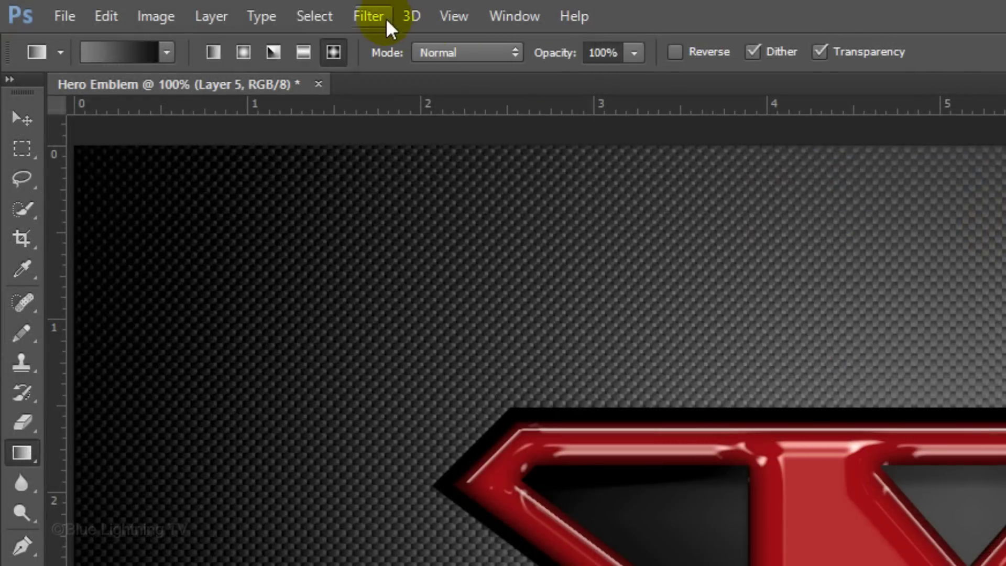
- Apply Lens Correction to Layer 5 with Remove Distortion set to -40
left_click(372, 15)
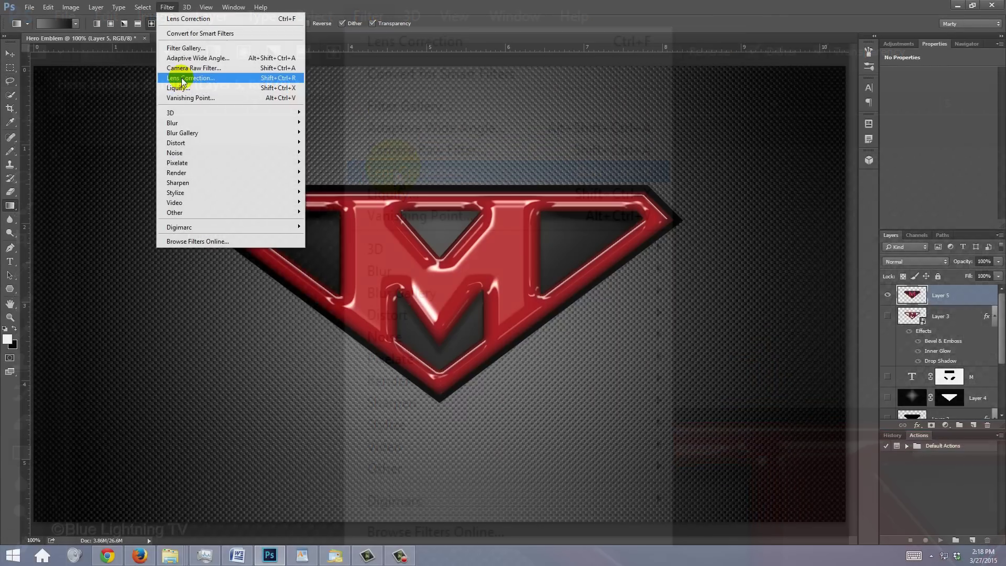
left_click(394, 170)
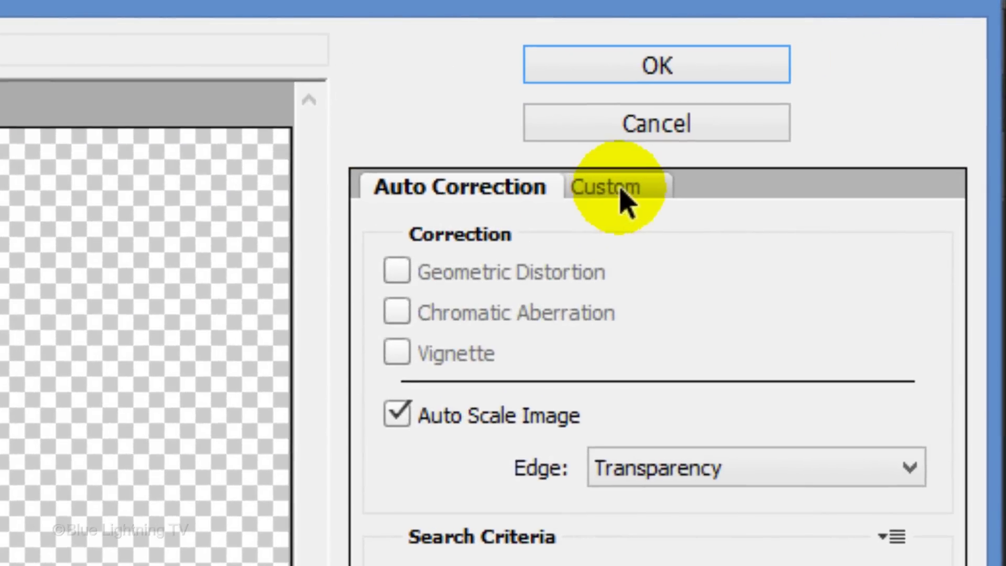
left_click(620, 189)
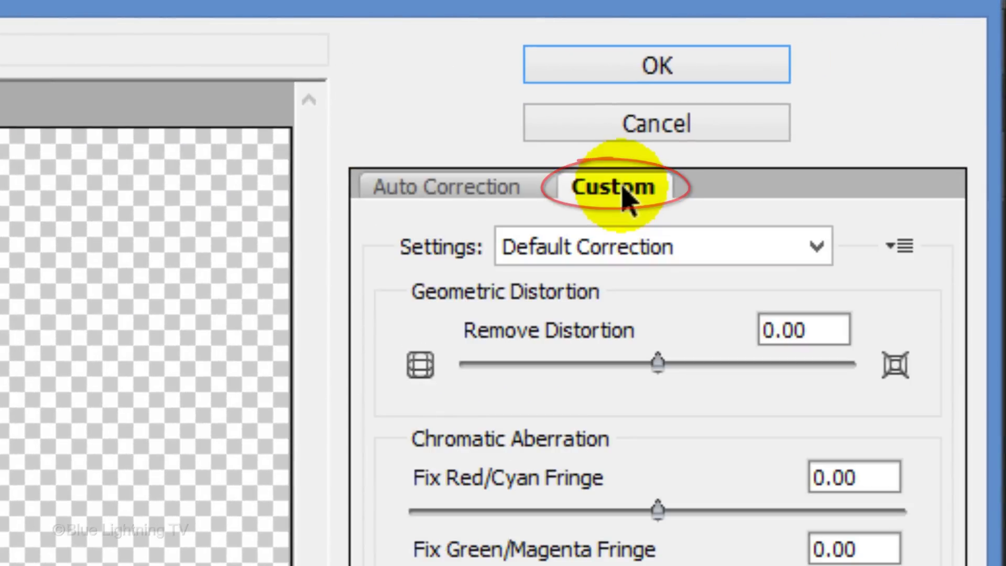
left_click(825, 331)
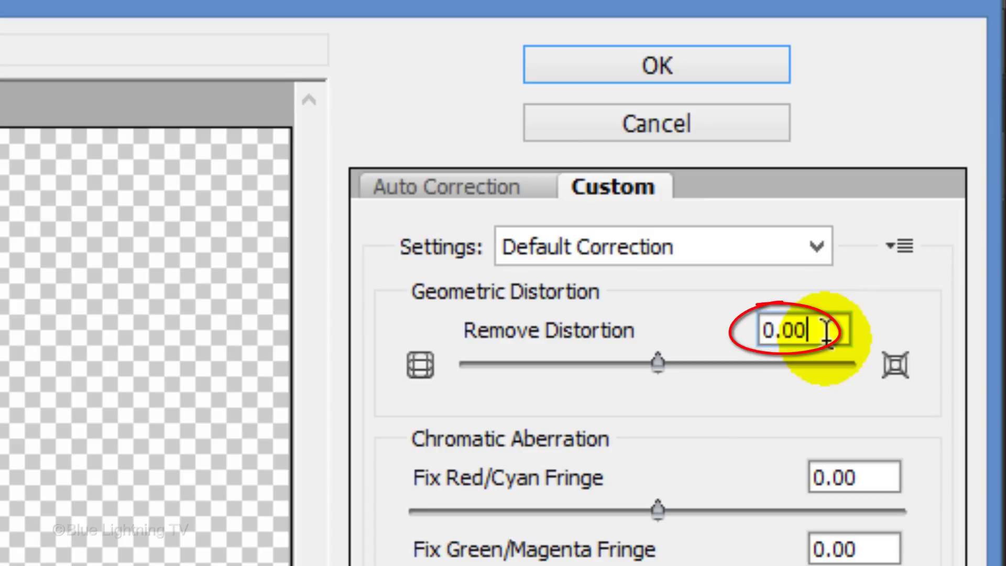
double_click(825, 331)
type("-")
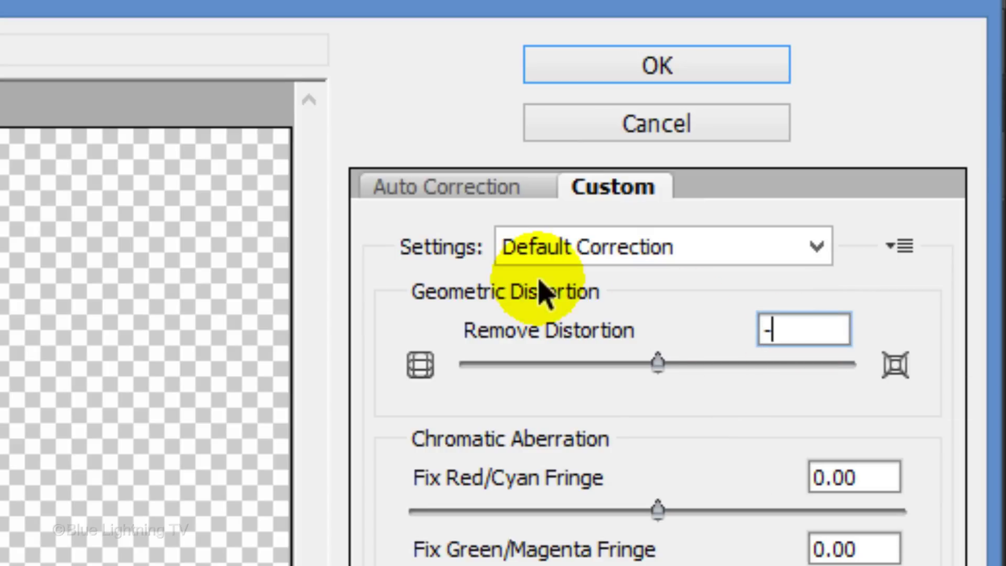
type("40")
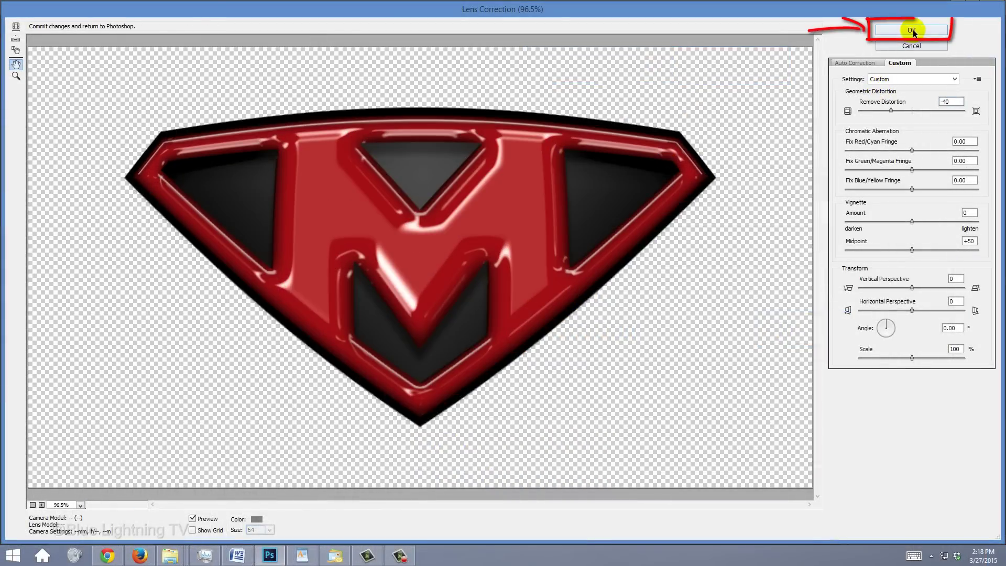
left_click(913, 30)
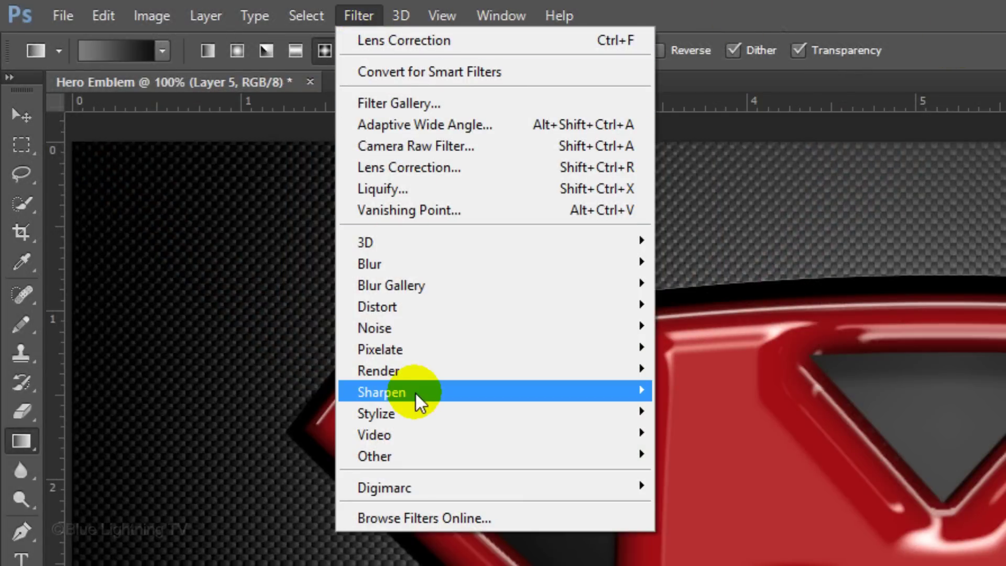
mouse_move(381, 391)
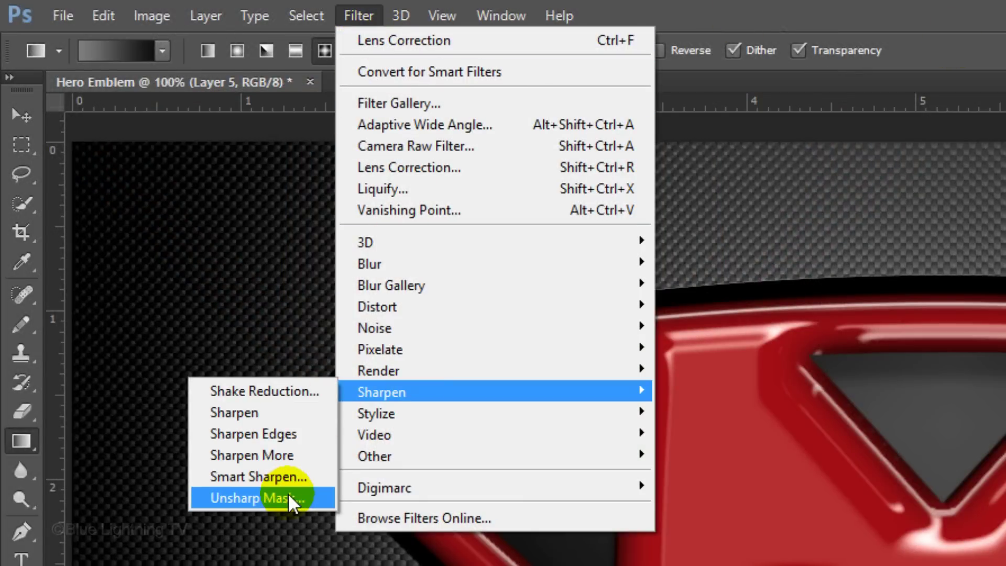
- Run Unsharp Mask on the emblem at 100% amount, 2 px radius, threshold 0
left_click(288, 493)
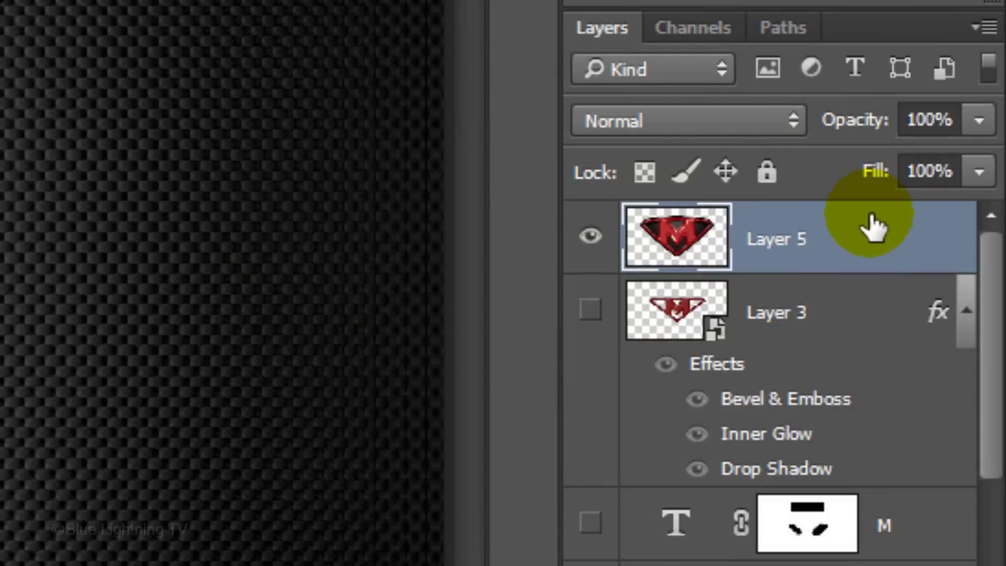
- Give Layer 5 a Soft Light Outer Glow: 50% opacity, 10% spread, 70 px size
left_click(876, 240)
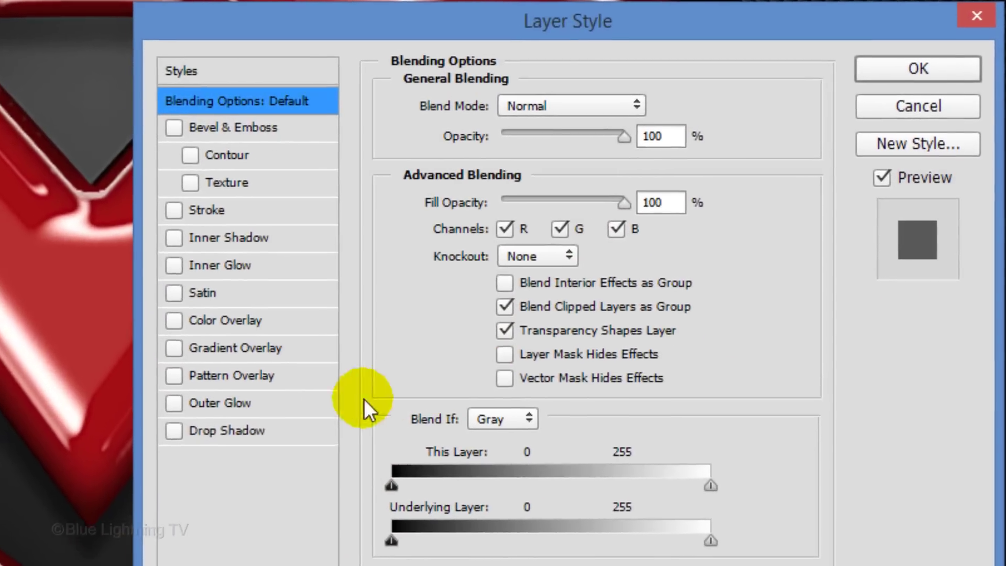
left_click(221, 413)
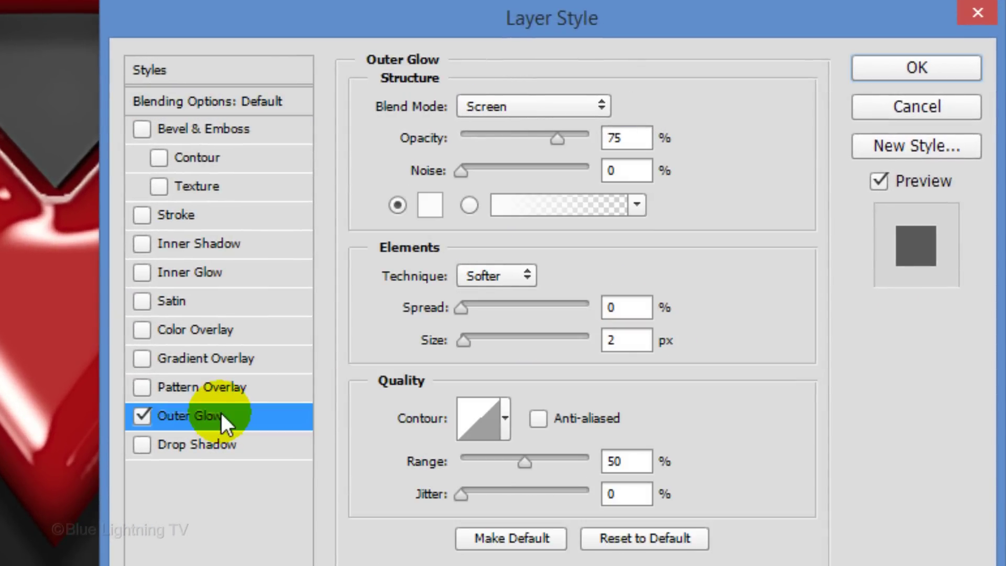
left_click(543, 103)
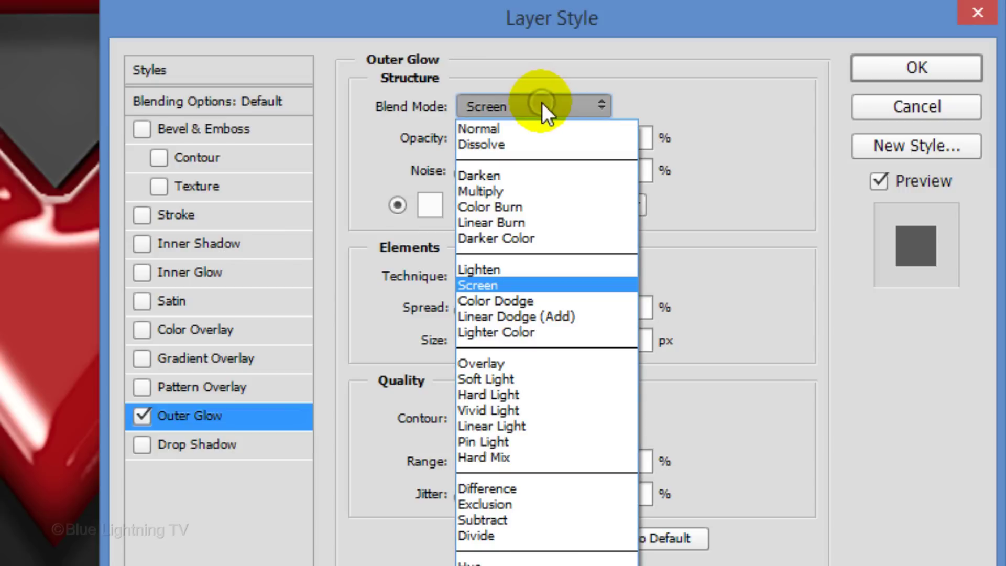
left_click(494, 377)
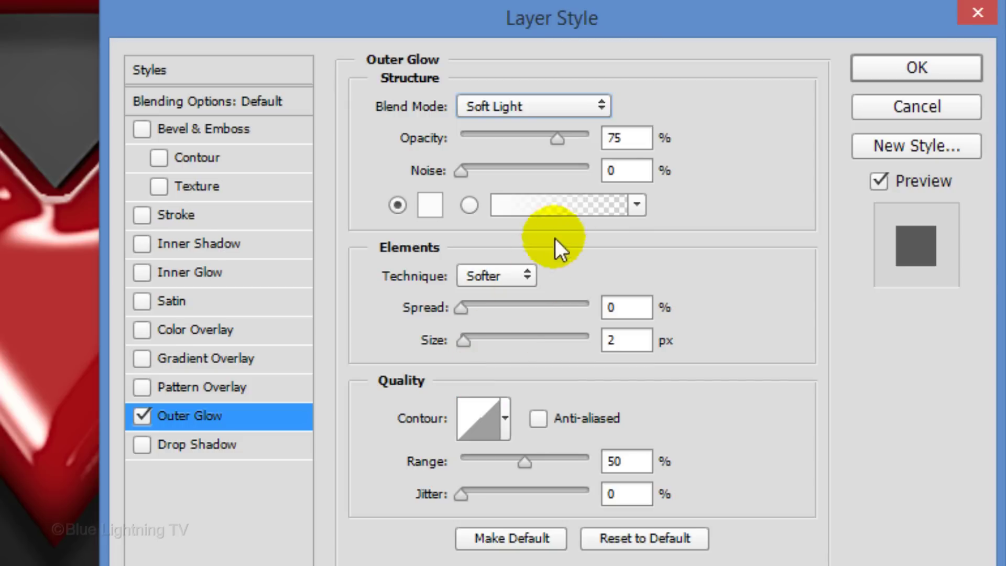
type("50")
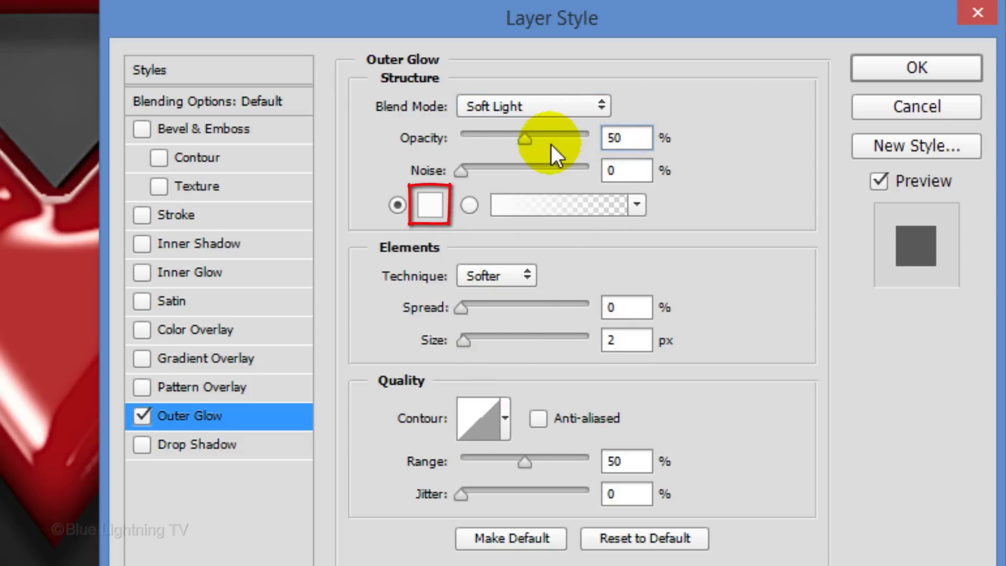
double_click(621, 307)
type("10")
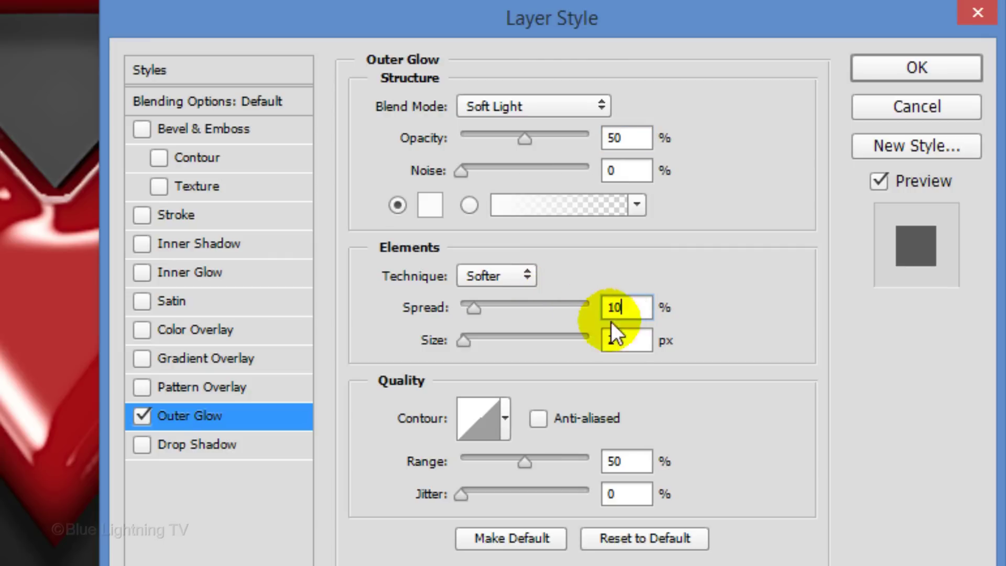
double_click(620, 339)
type("70")
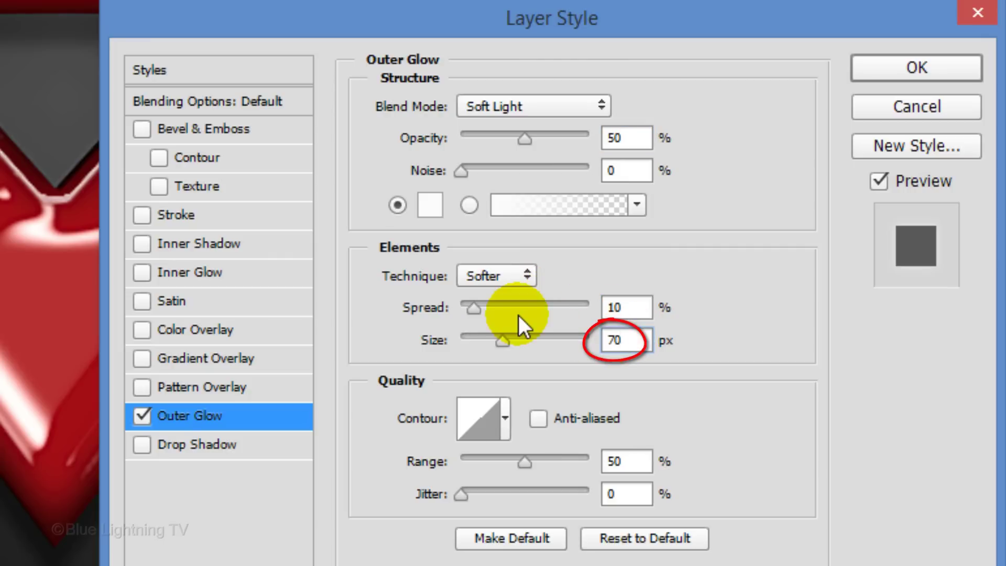
left_click(921, 67)
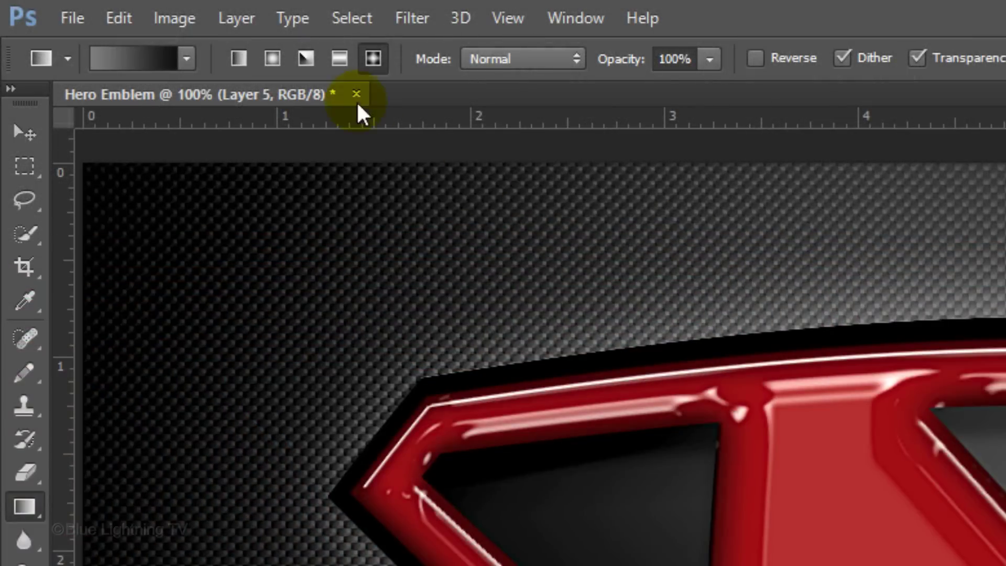
- Defringe Layer 5's edges with a 1 pixel width
left_click(236, 18)
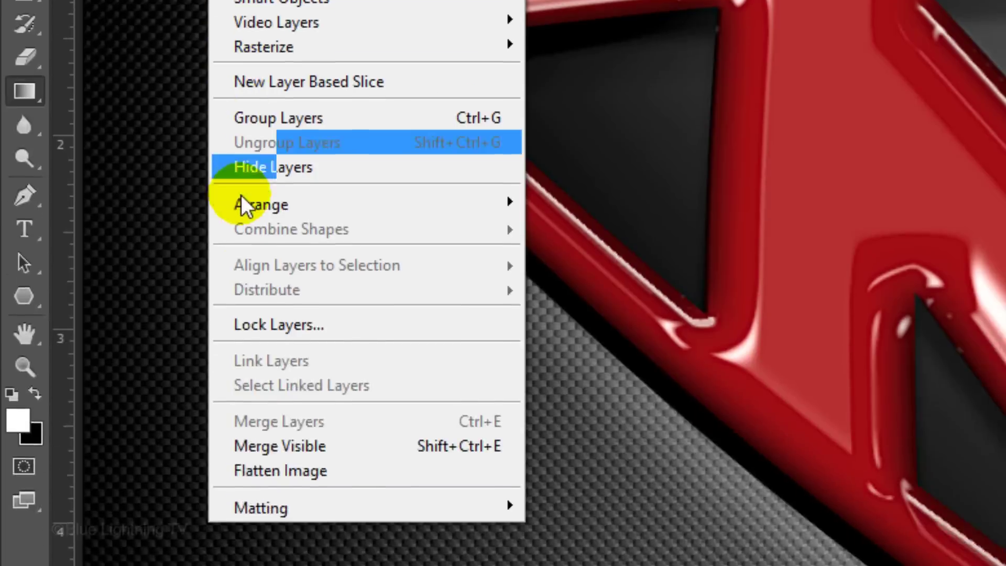
mouse_move(366, 399)
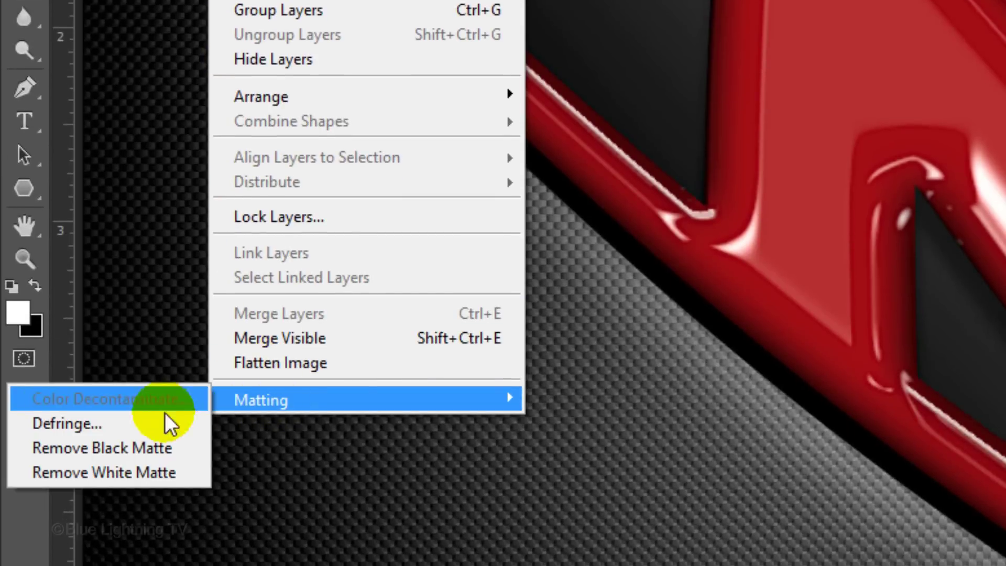
left_click(133, 419)
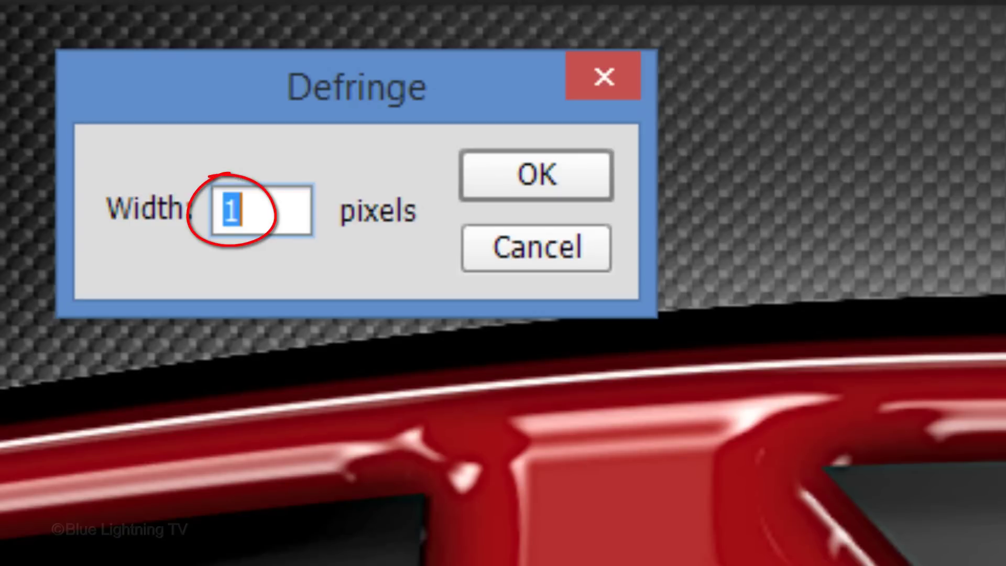
left_click(555, 193)
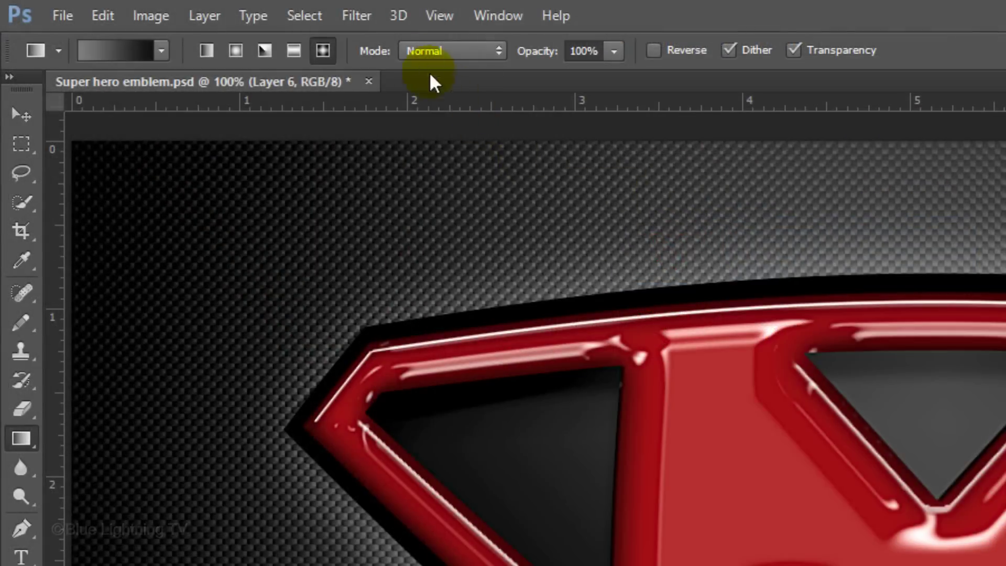
- Render a 60% brightness, 35mm Prime lens flare at the M's upper left edge
left_click(363, 15)
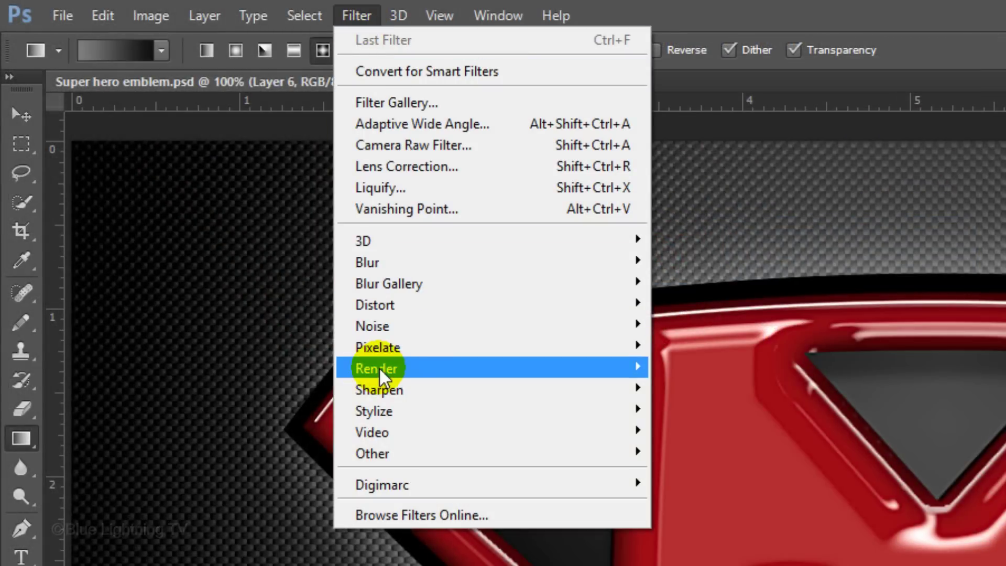
mouse_move(491, 368)
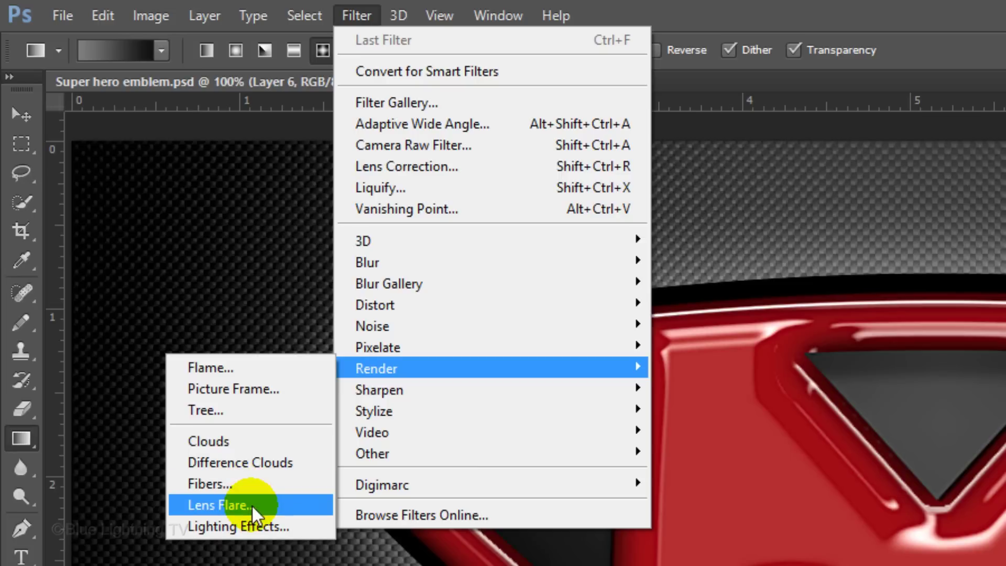
left_click(252, 503)
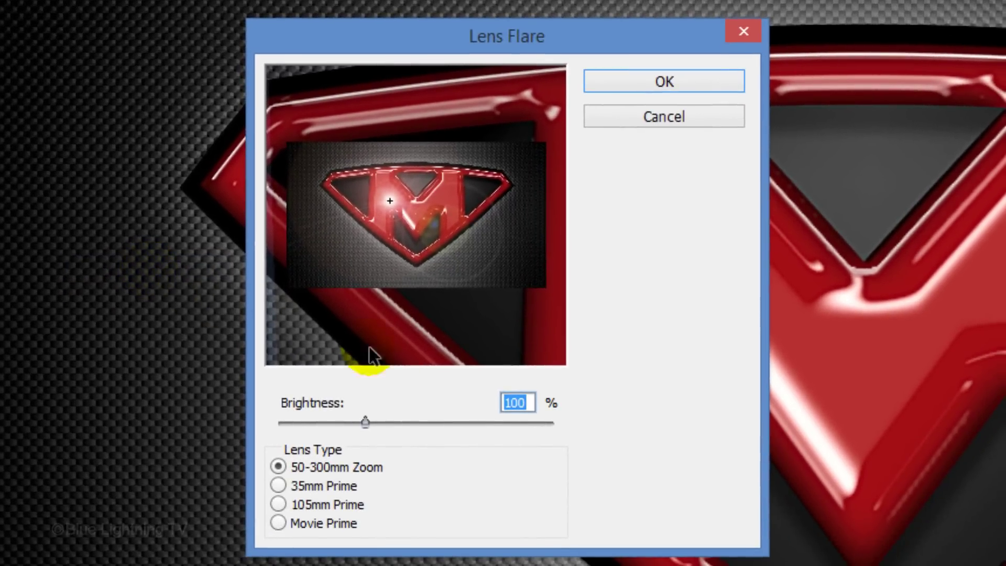
left_click(527, 408)
type("60")
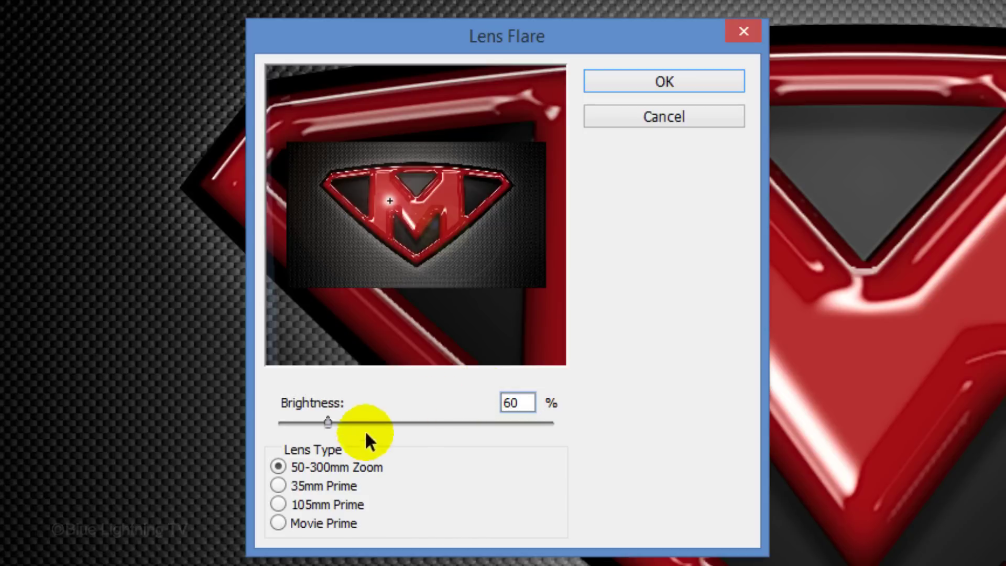
left_click(279, 488)
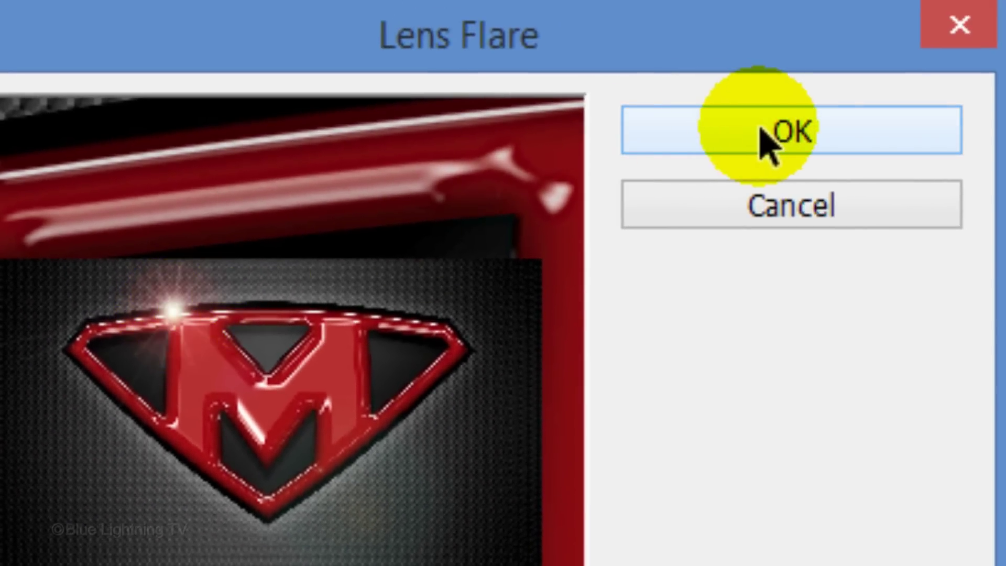
left_click(774, 146)
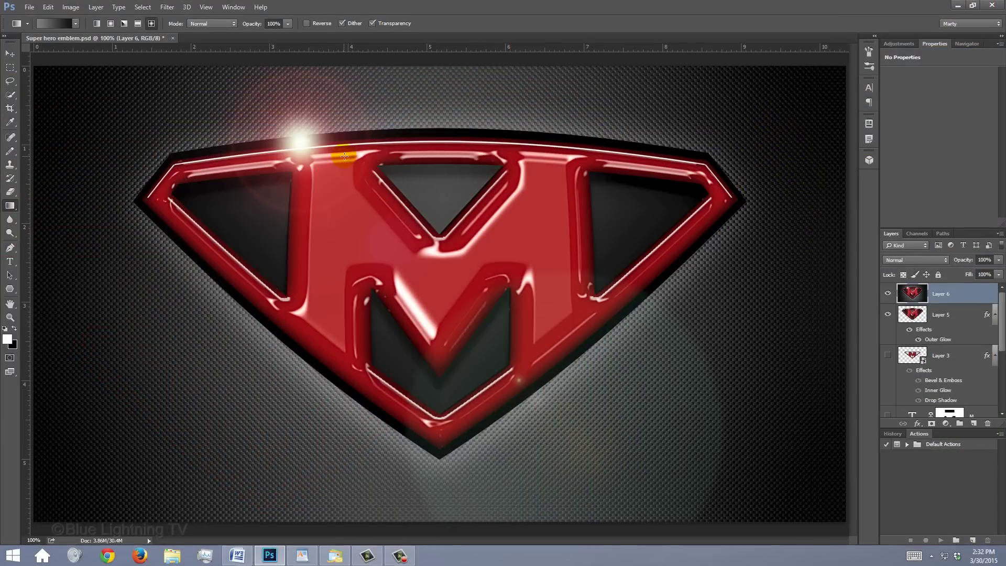